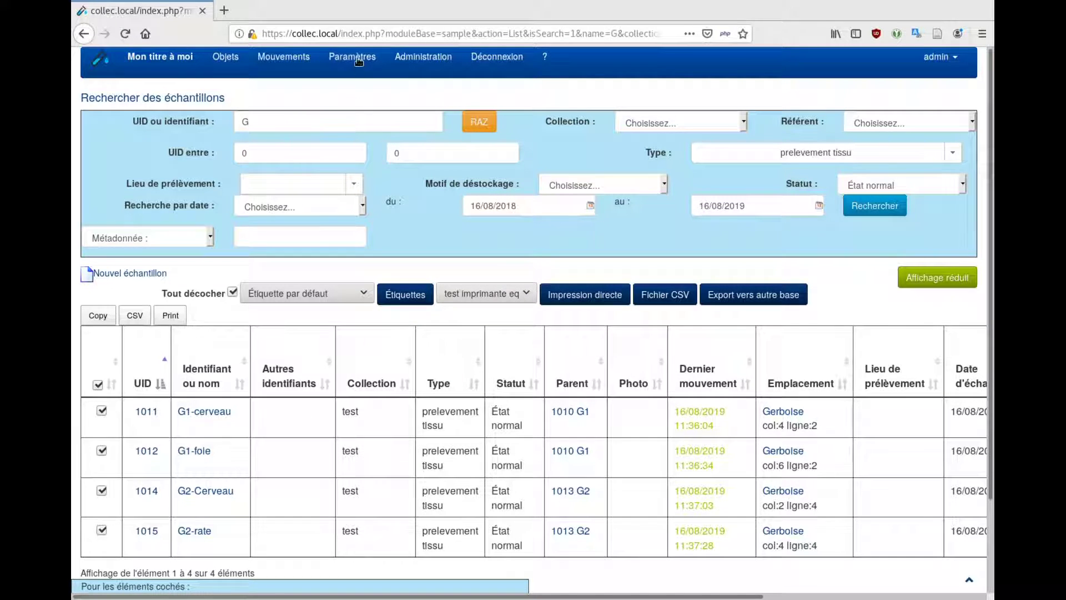
Drop down the Paramètres menu while keeping the G sample search results on screen
mouse_move(359, 60)
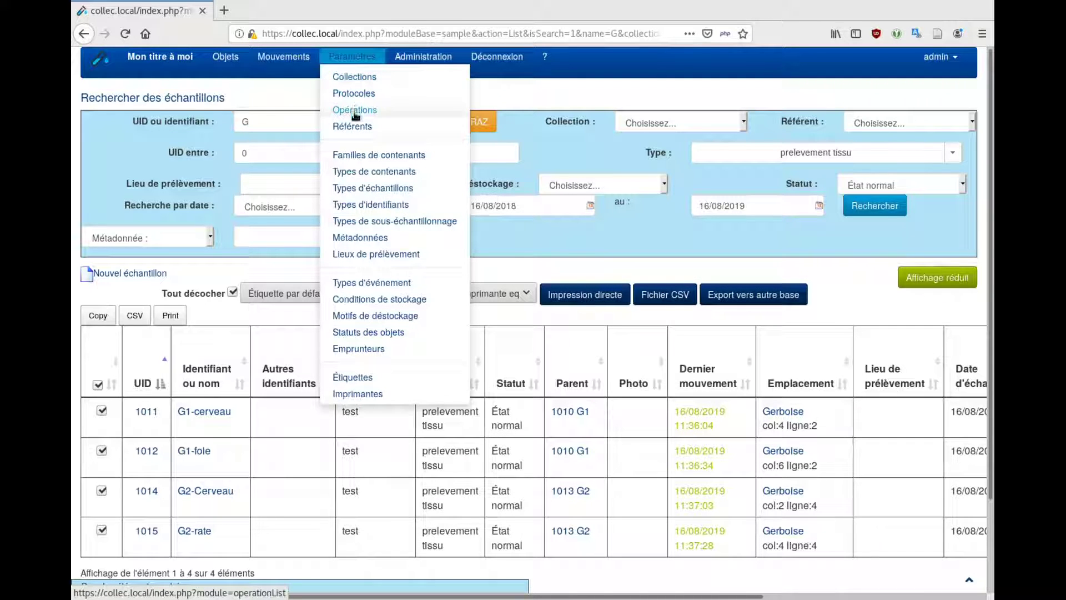
Create borrower 'Labo de Lyon' with an e-mail contact as its address and save it
click(362, 351)
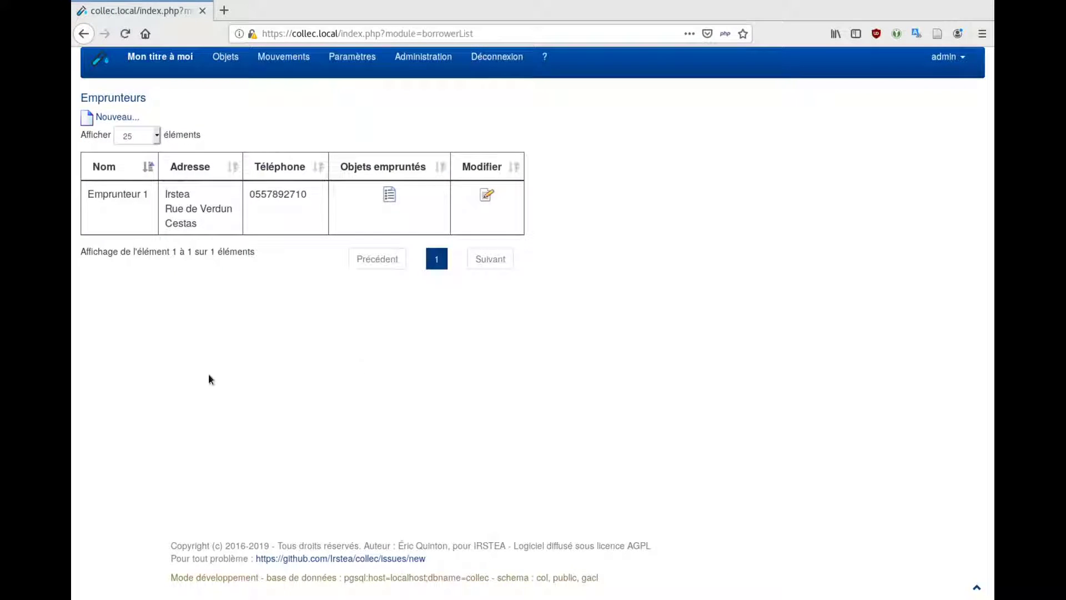
click(108, 116)
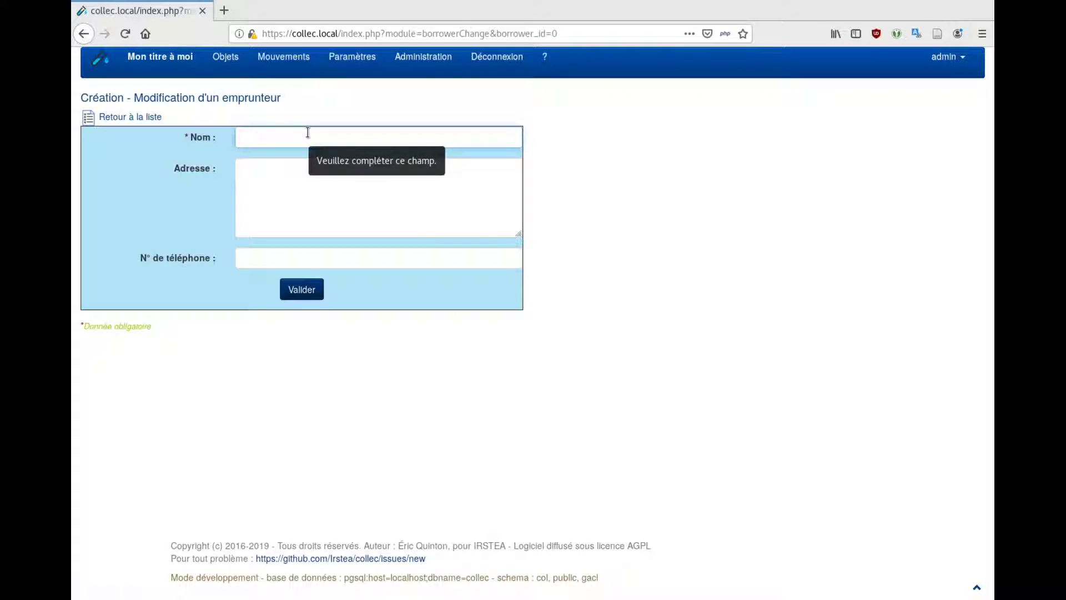
text(Labo de Lyon)
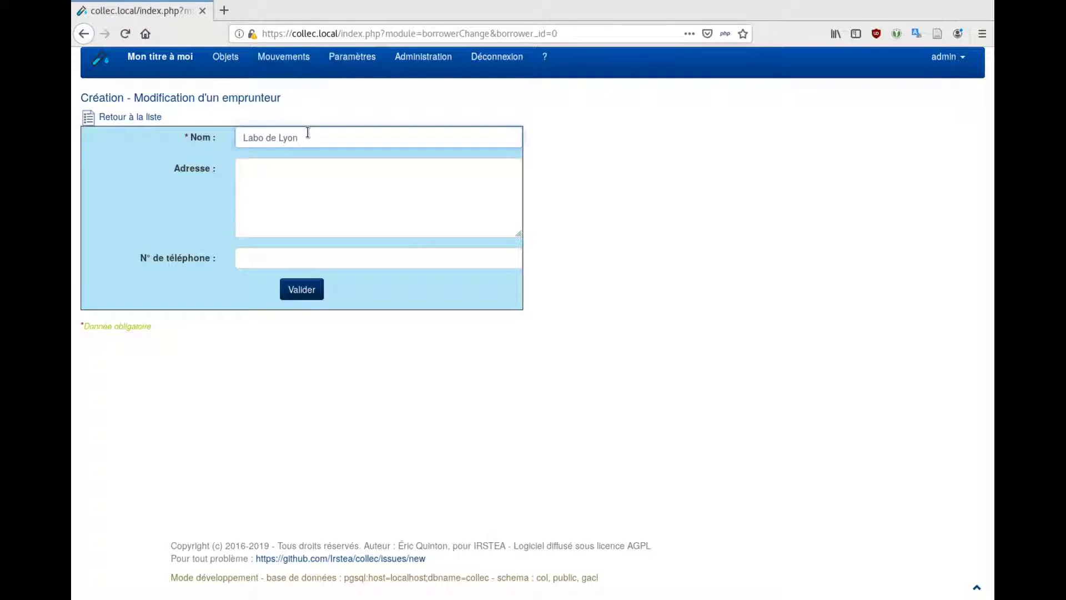
key(Tab)
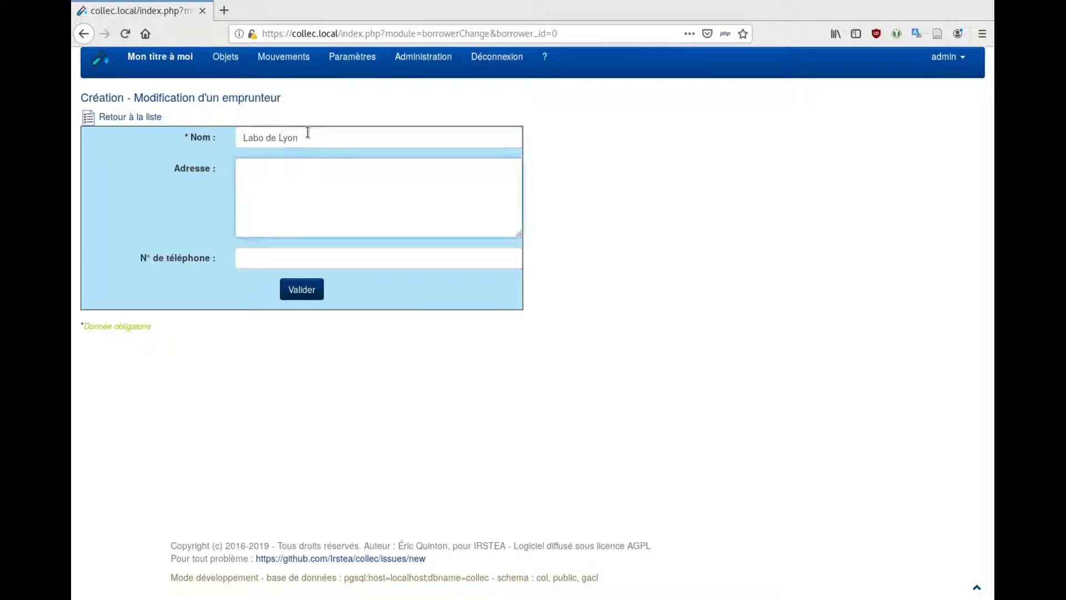
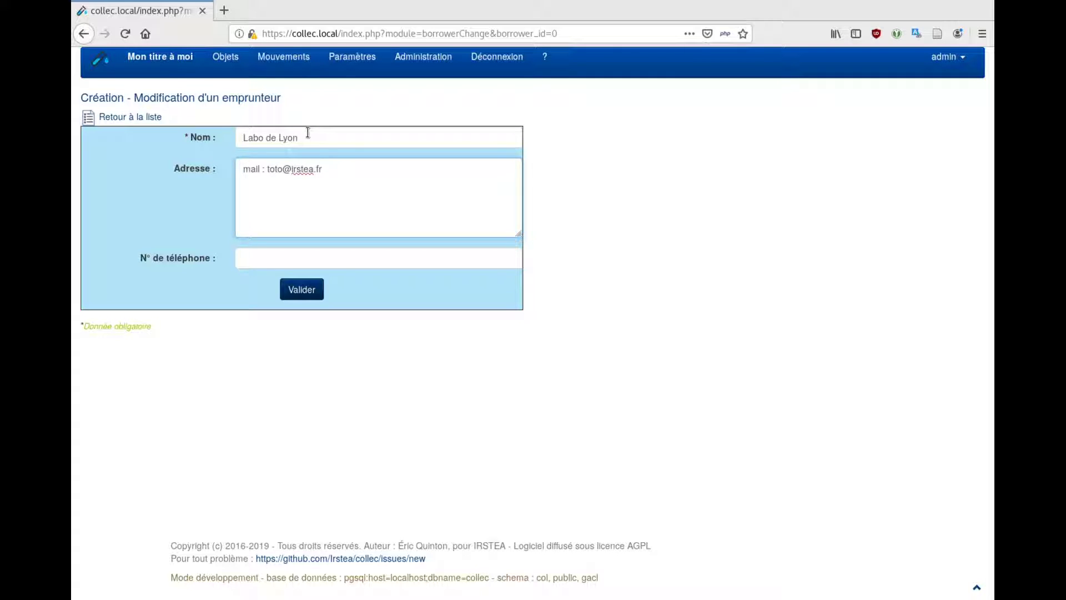
key(Tab)
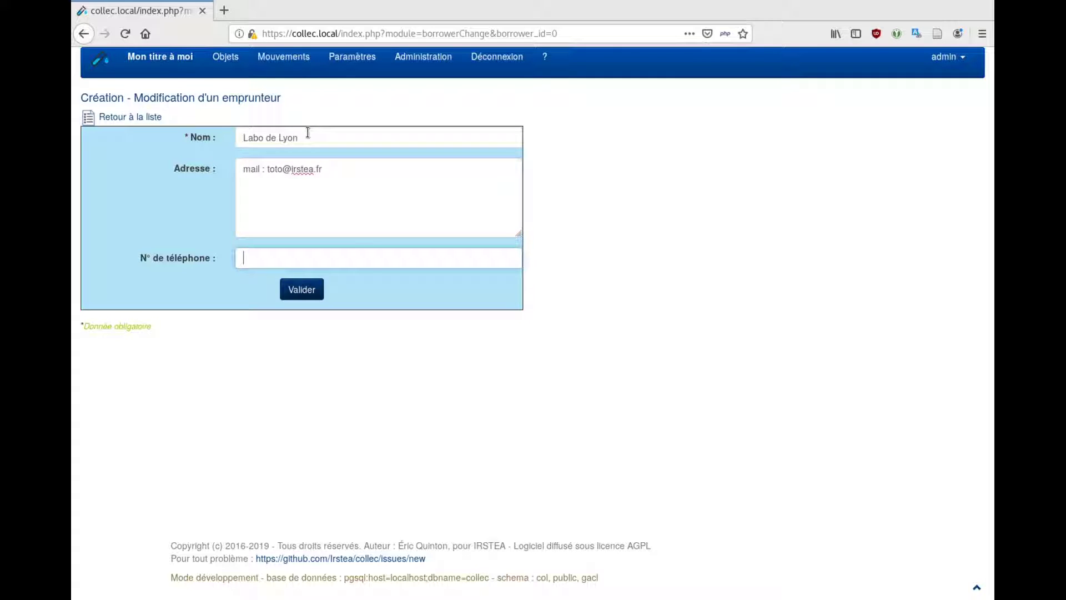
click(289, 289)
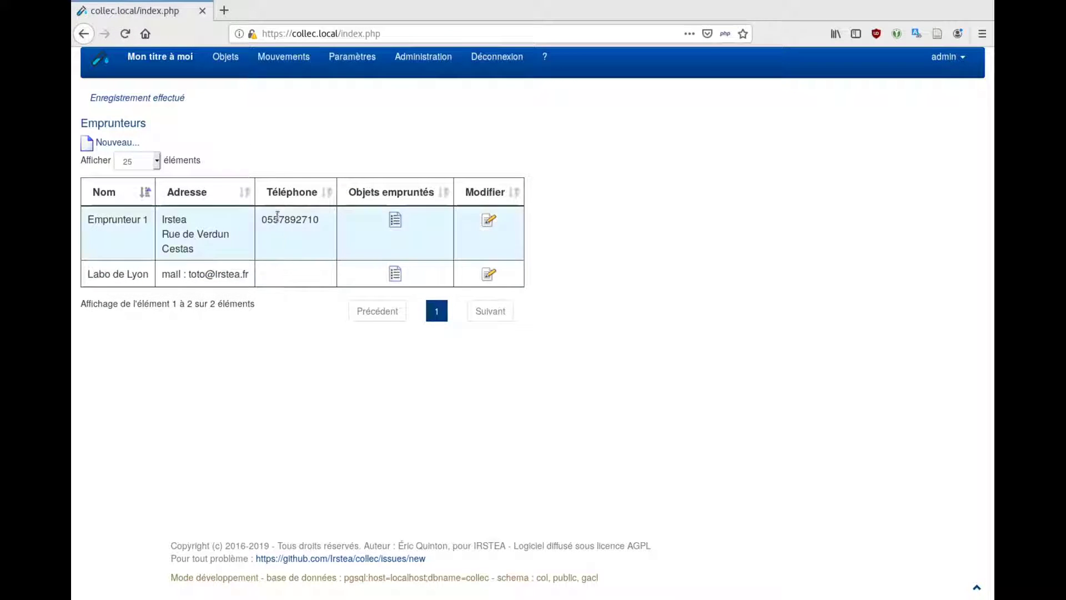
From the sample list, open 1011 G1-cerveau and follow its parent link to 1010 G1
mouse_move(230, 71)
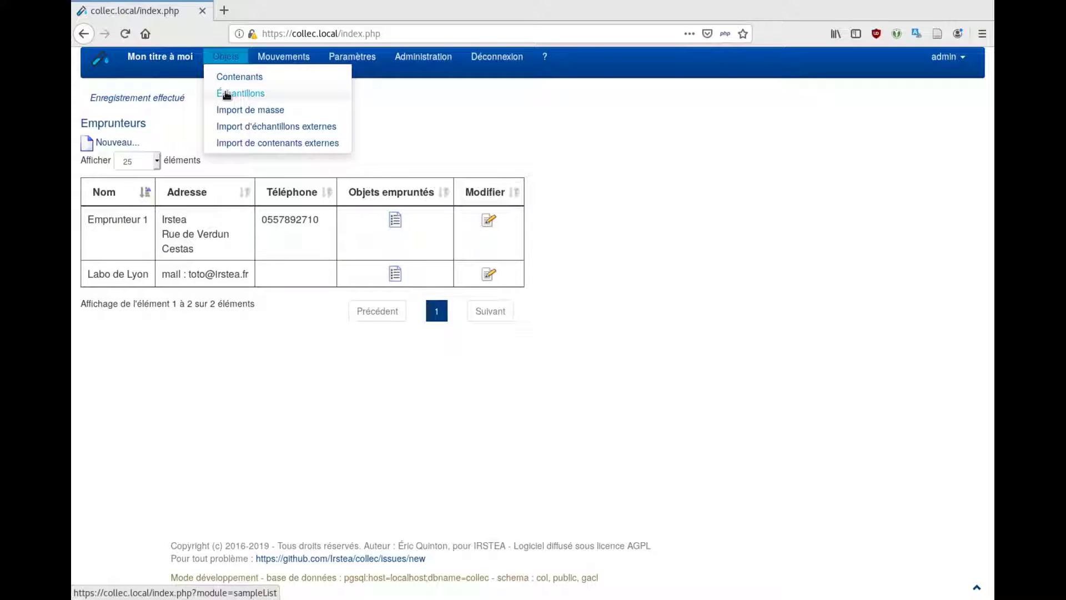
click(225, 91)
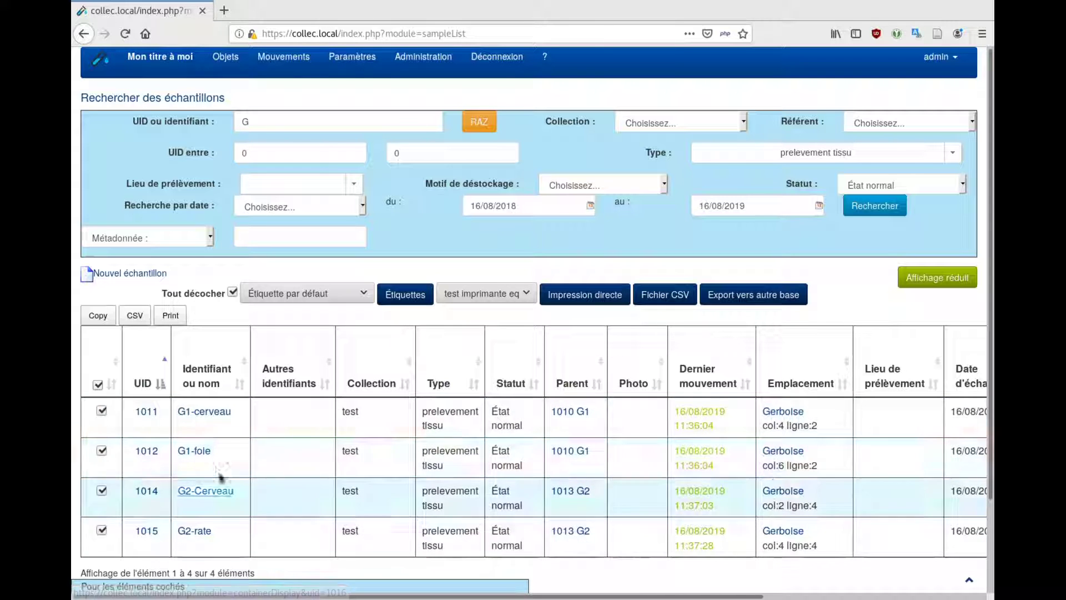
click(195, 413)
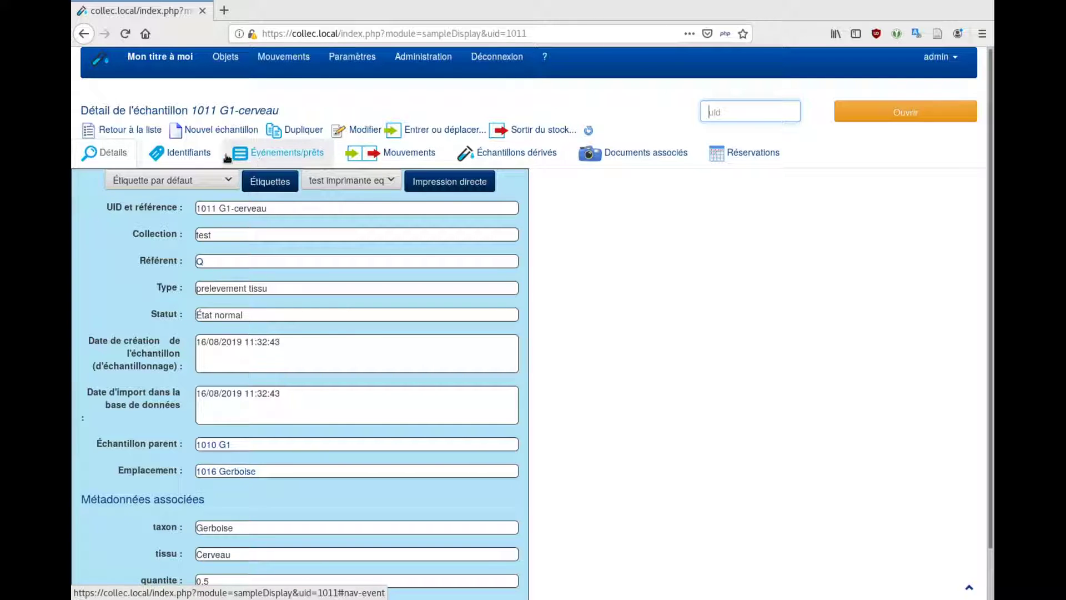
click(134, 132)
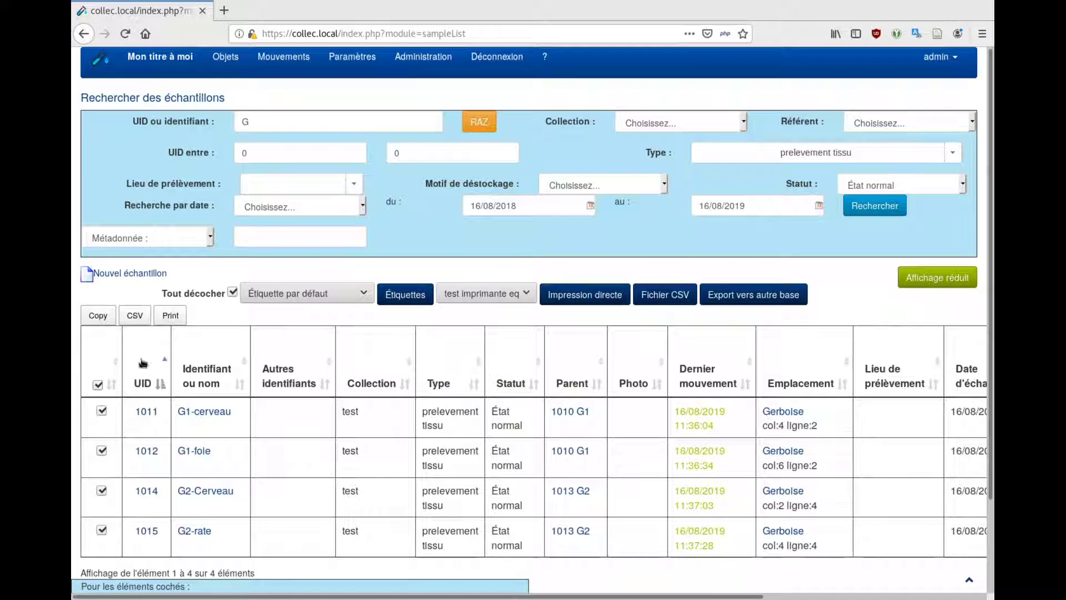
click(203, 414)
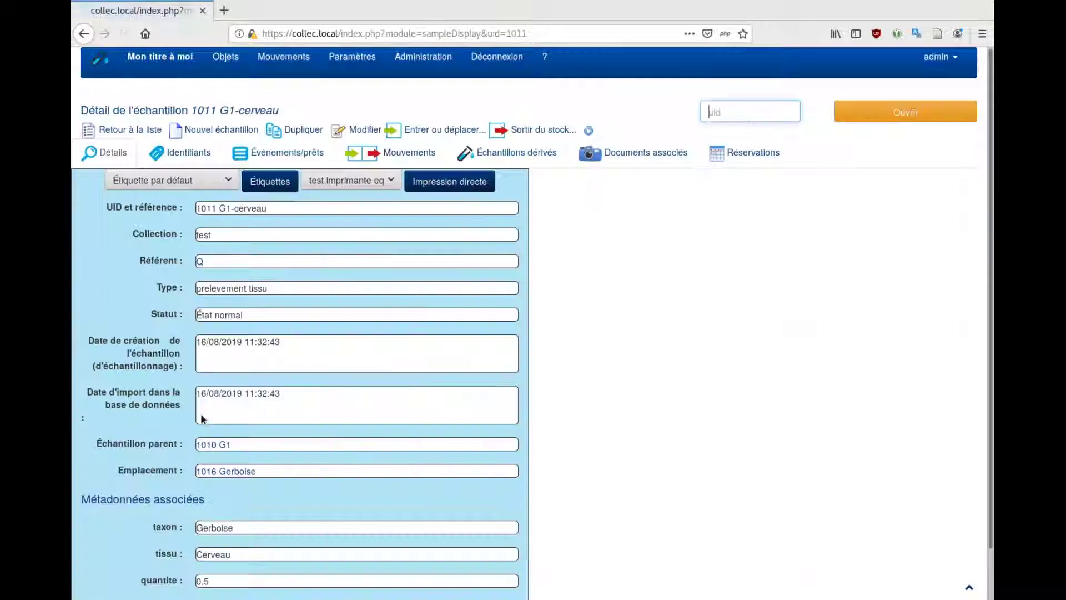
click(216, 444)
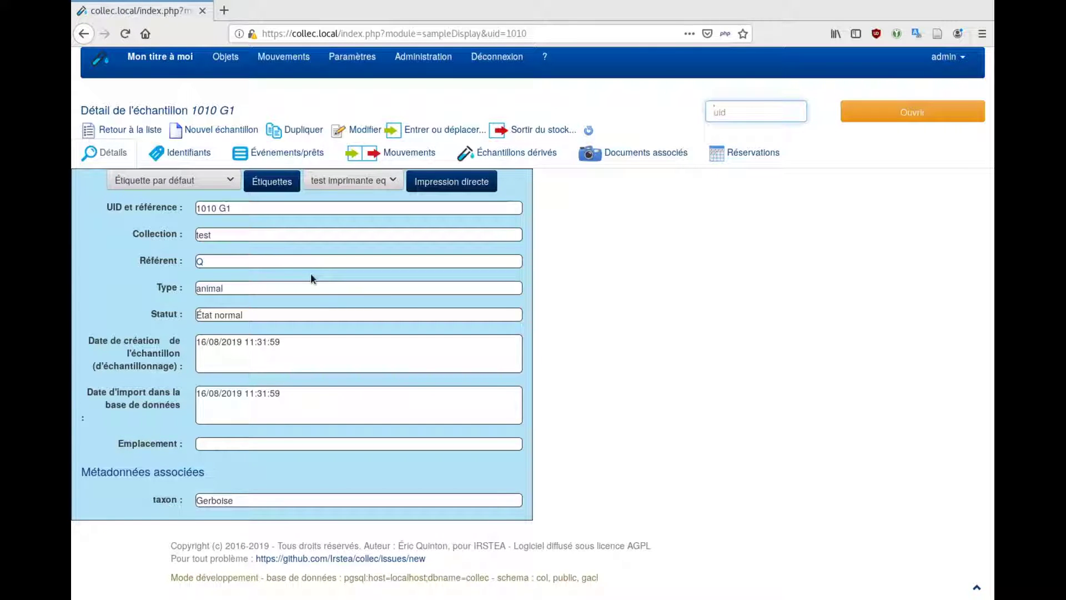
Create a new loan for 1010 G1 with expected return date 23/08/2019
click(306, 156)
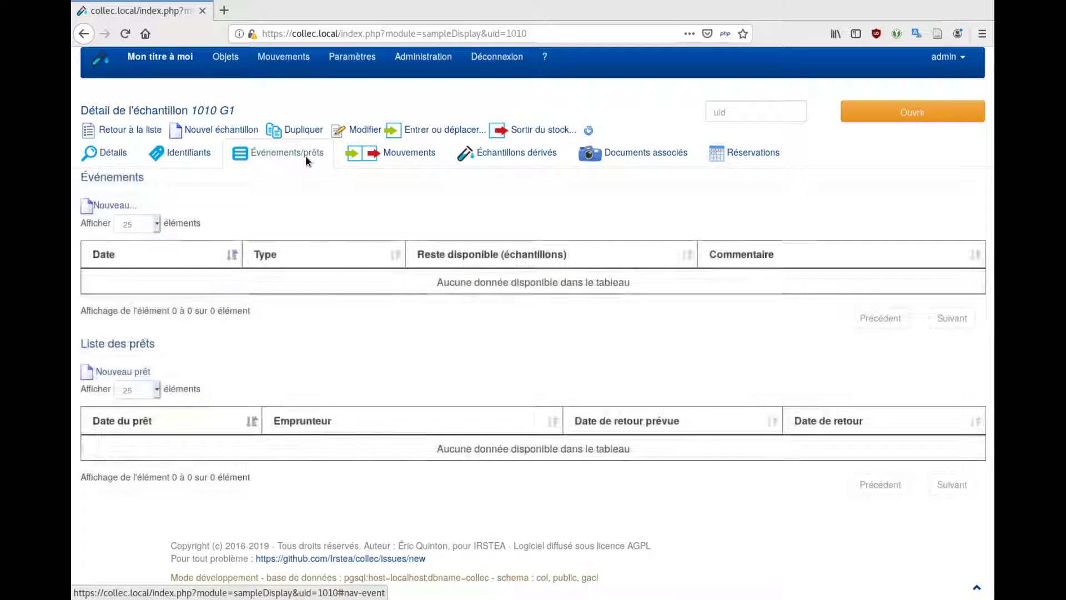
click(116, 375)
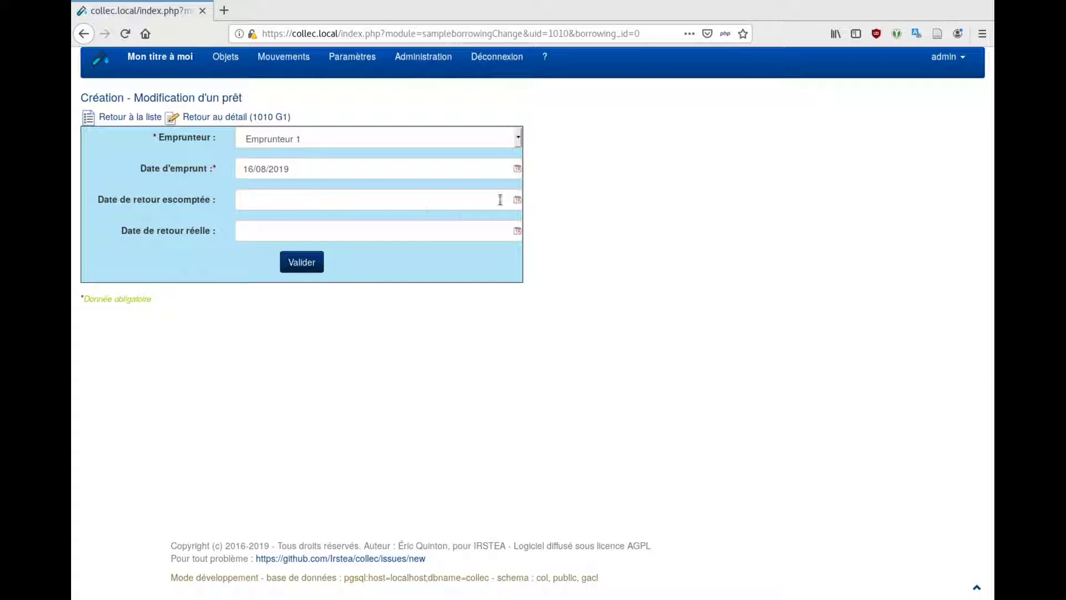
click(517, 203)
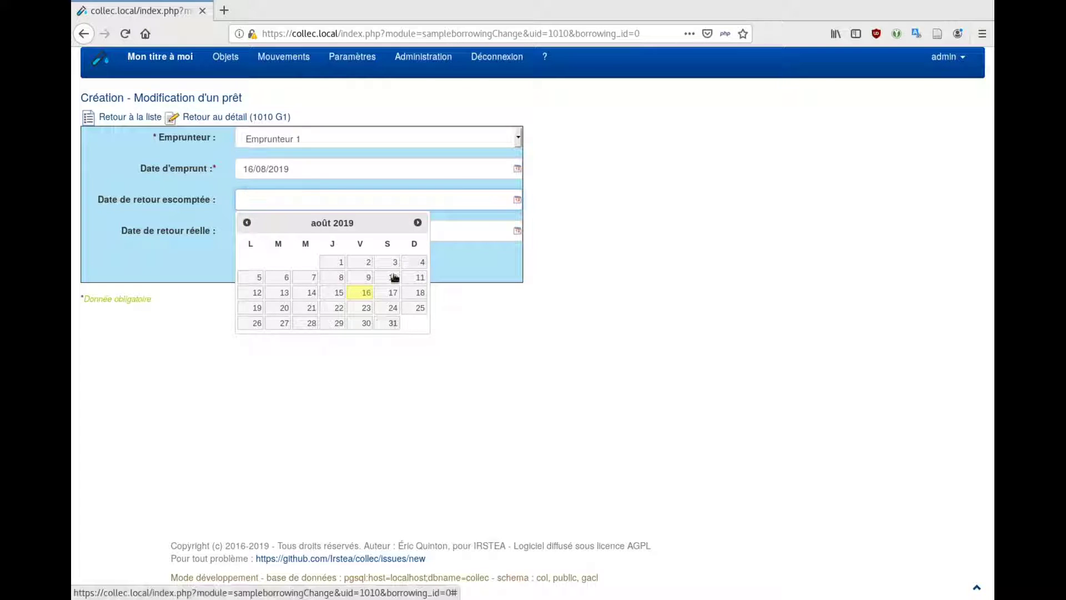
click(366, 308)
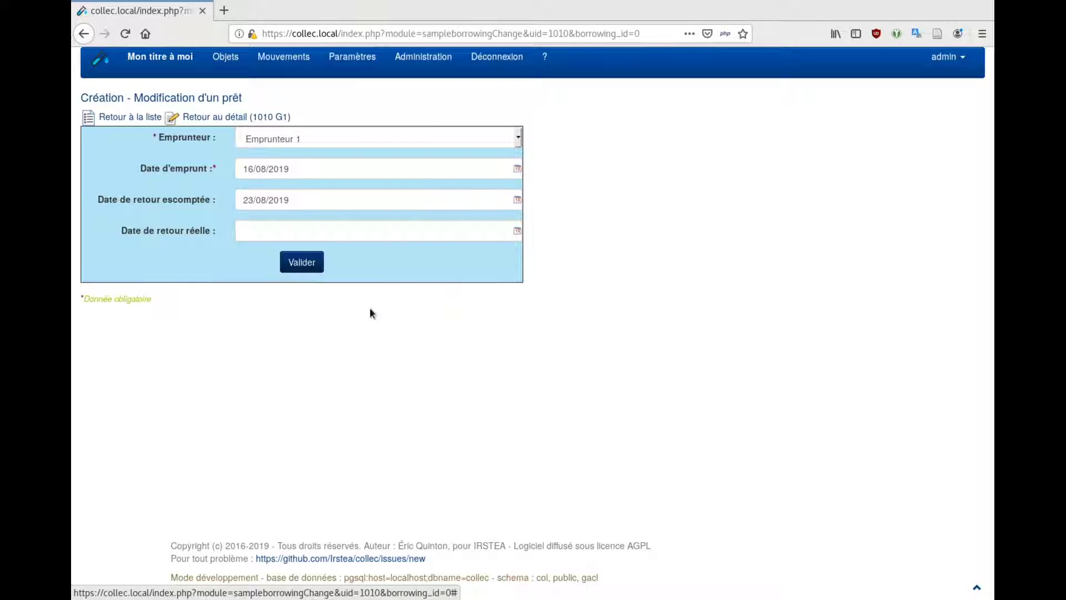
click(299, 267)
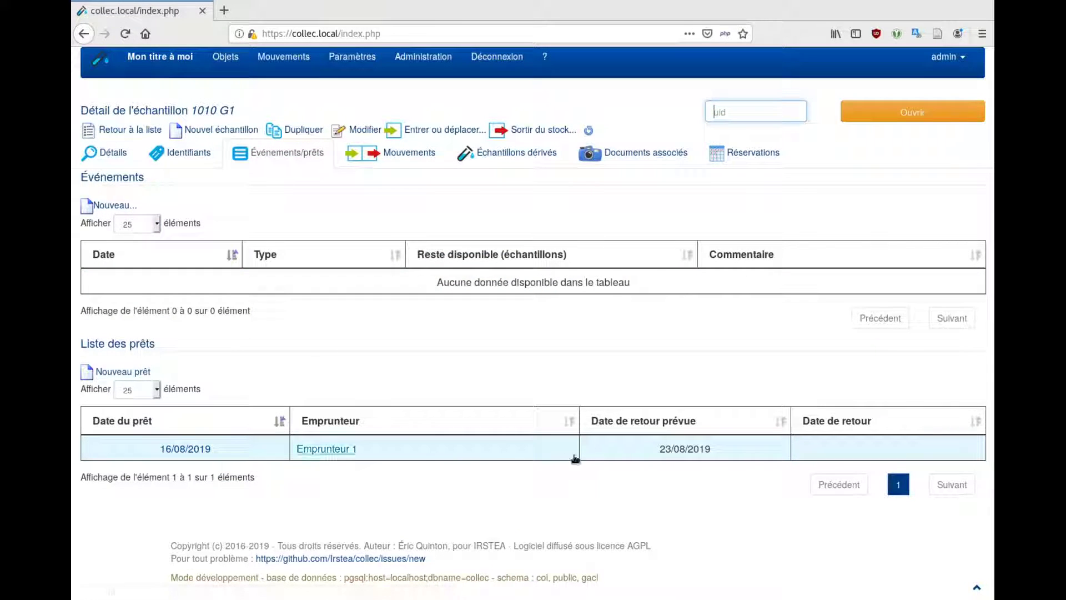
Set Labo de Lyon as the borrower on the 16/08/2019 loan
click(202, 447)
click(307, 141)
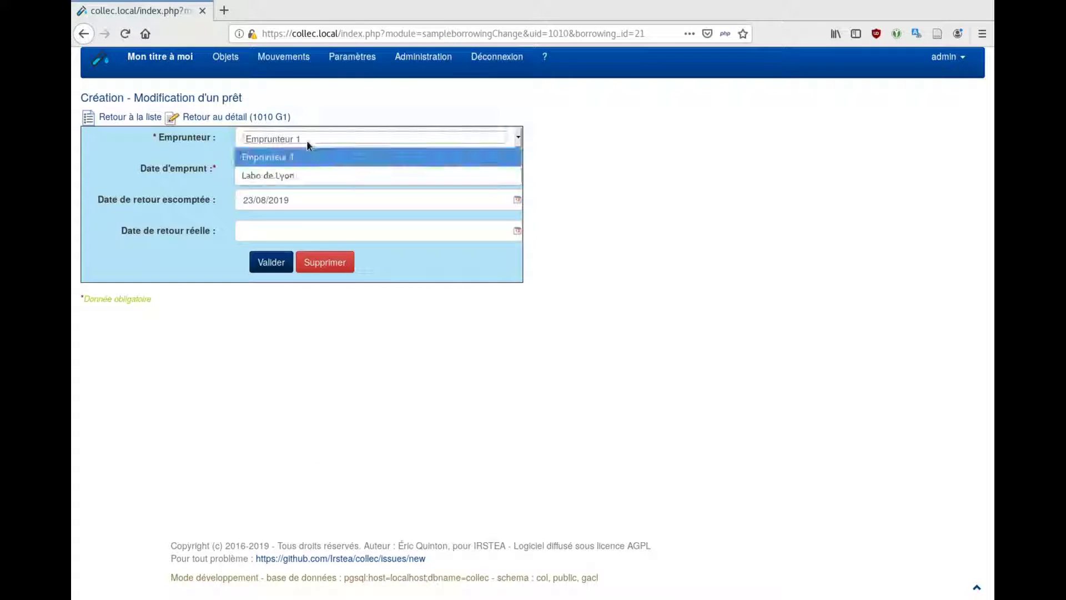
click(305, 175)
click(265, 264)
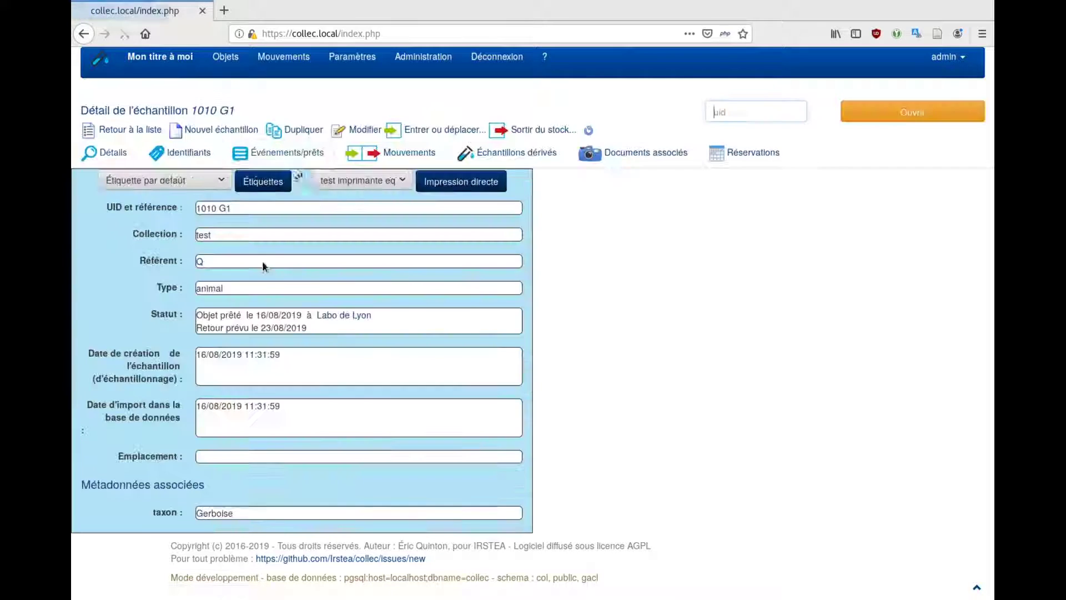
Review 1010 G1's details and movements, then list its derived samples 1011 G1-cerveau and 1012 G1-foie
click(103, 155)
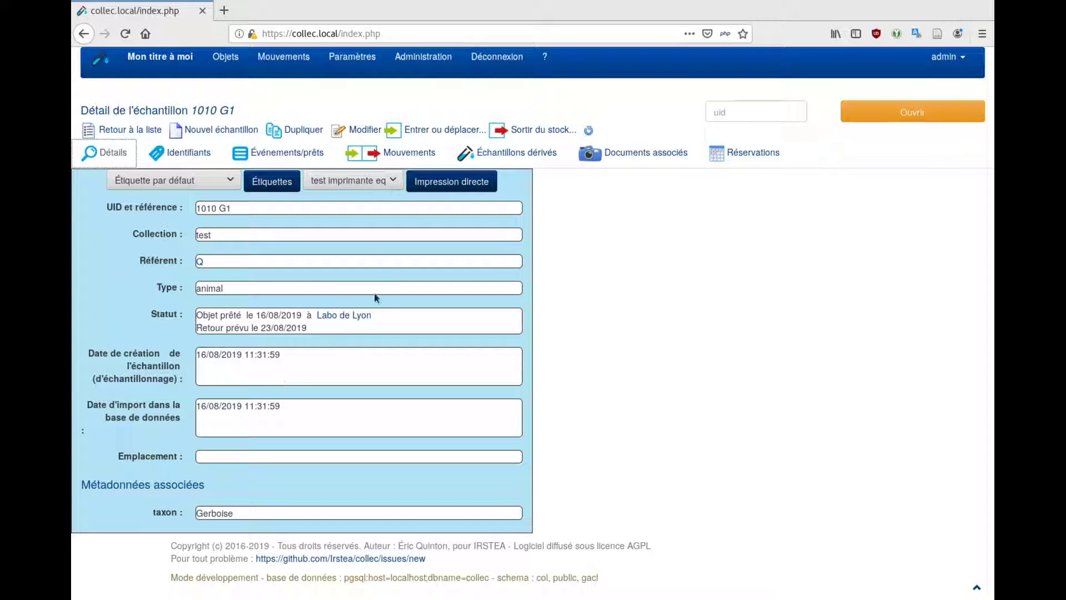
click(375, 160)
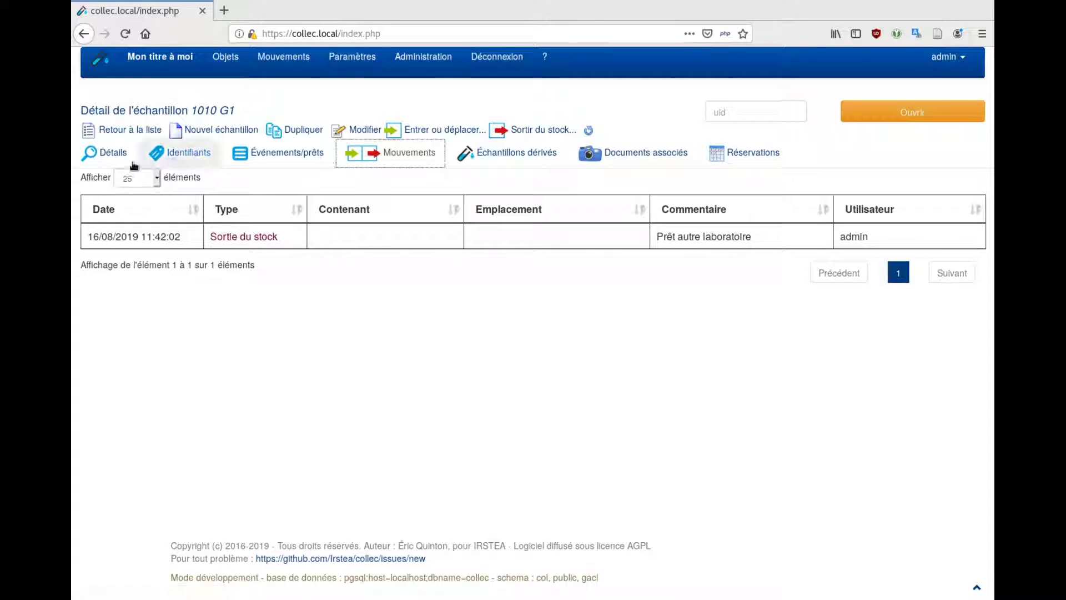
click(115, 158)
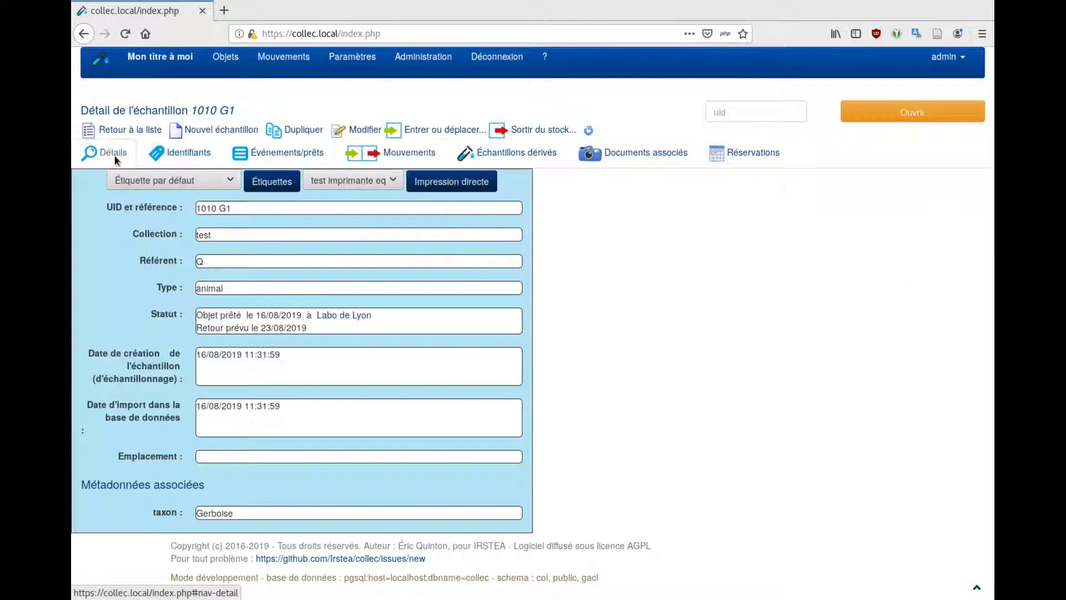
click(513, 154)
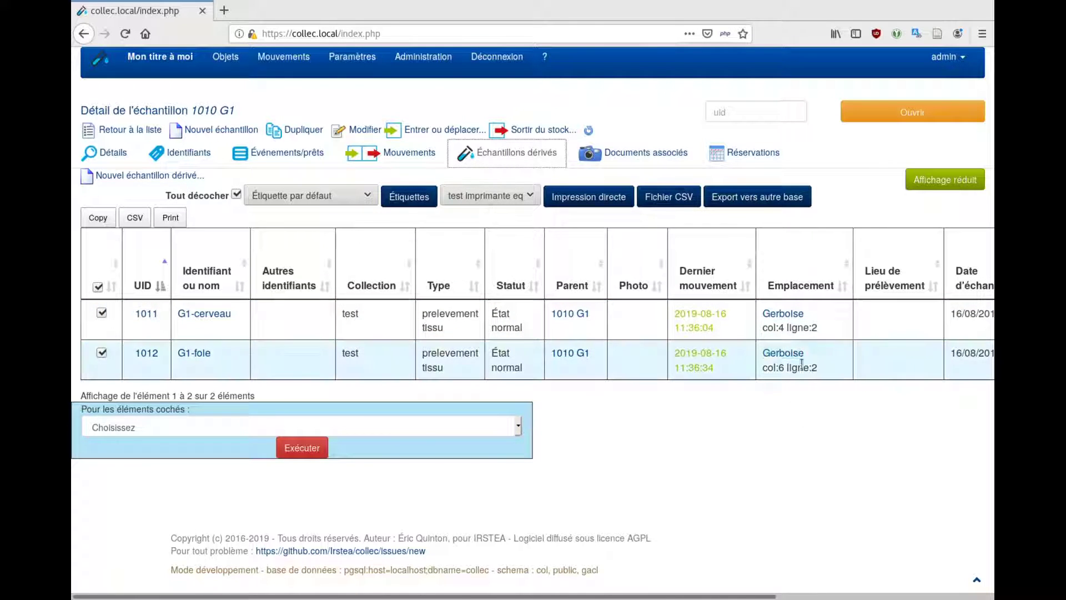
Open container 1016 Gerboise from sample 1011 and show its object grid
click(793, 314)
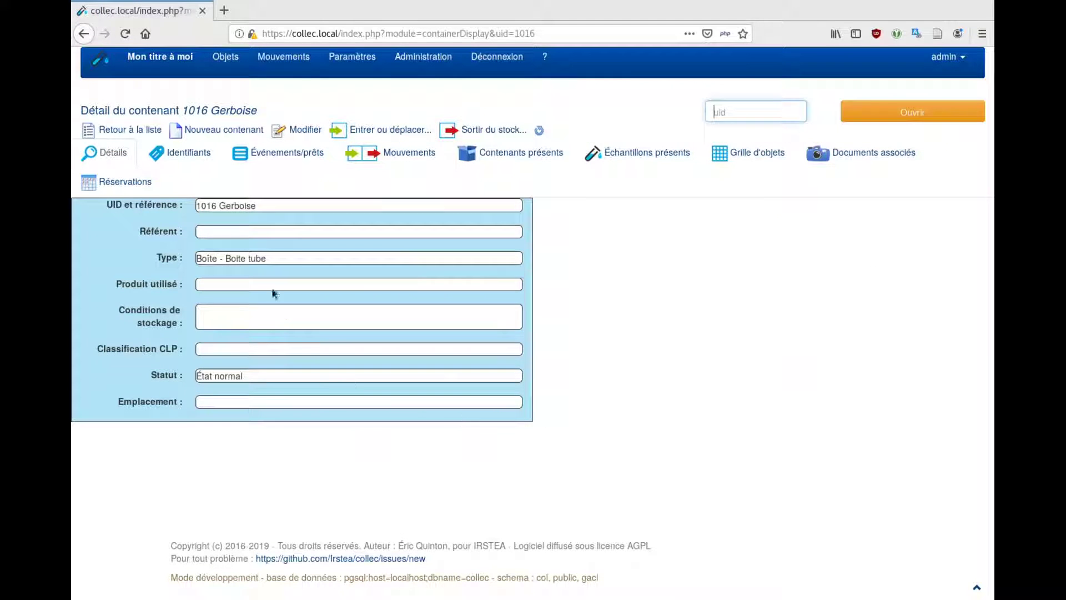
click(748, 160)
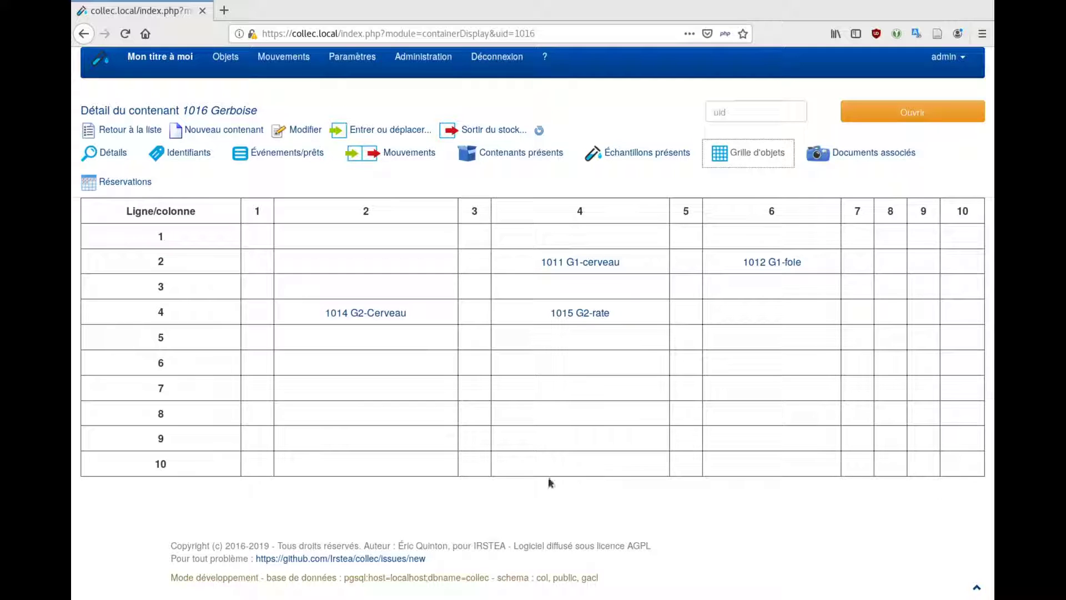
Search the containers list for 'ger' to find Gerboise
mouse_move(238, 59)
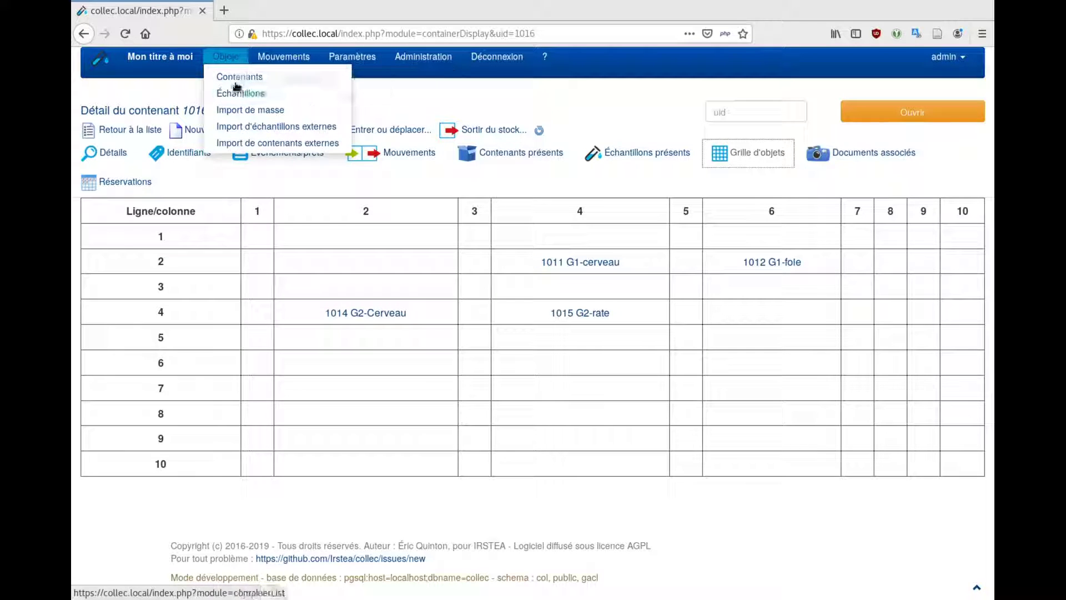
click(238, 77)
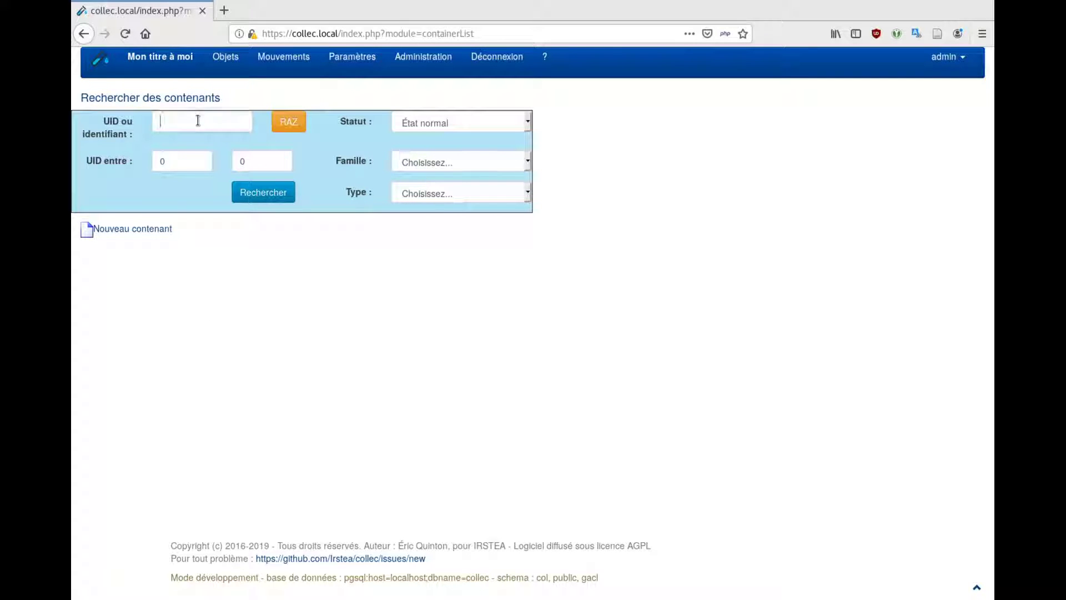
text(gerboise)
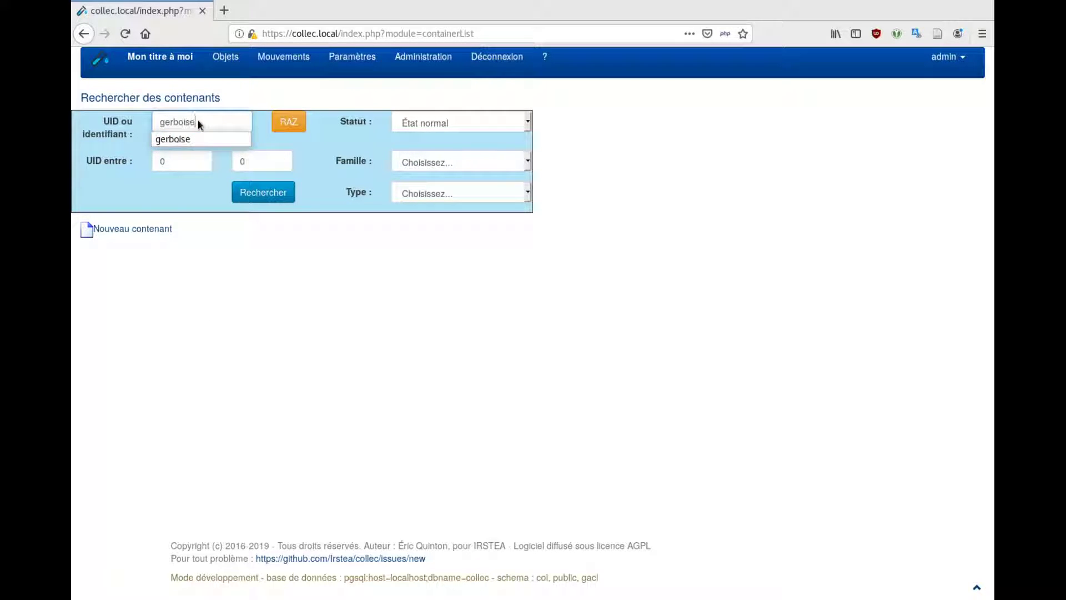
key(Return)
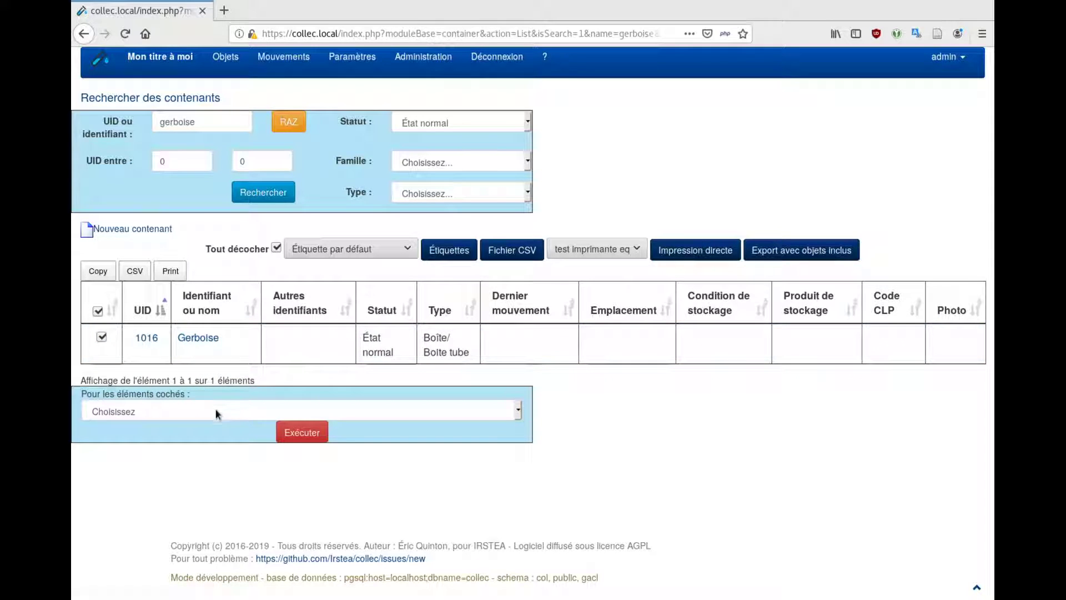
Lend the checked container and its contents to Labo de Lyon, returning 31/08/2019
click(184, 417)
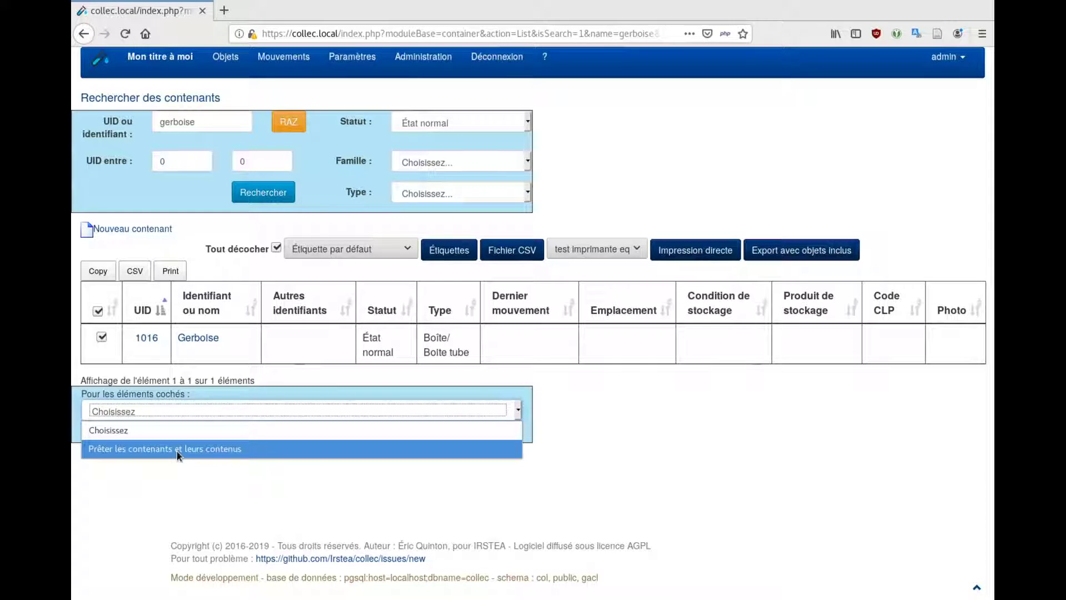
click(178, 450)
click(321, 440)
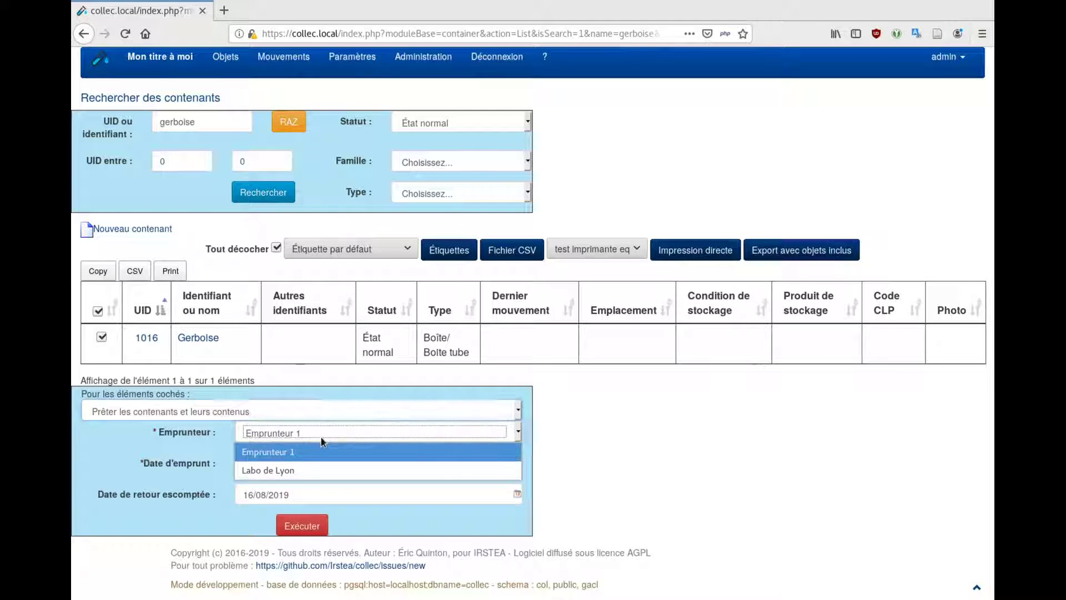
click(303, 465)
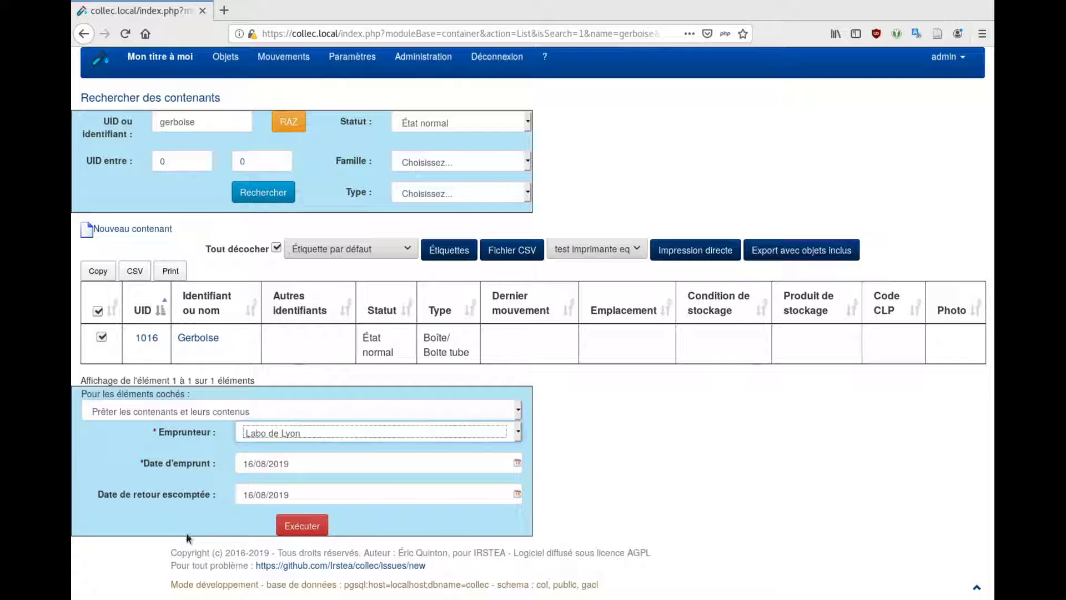
click(305, 497)
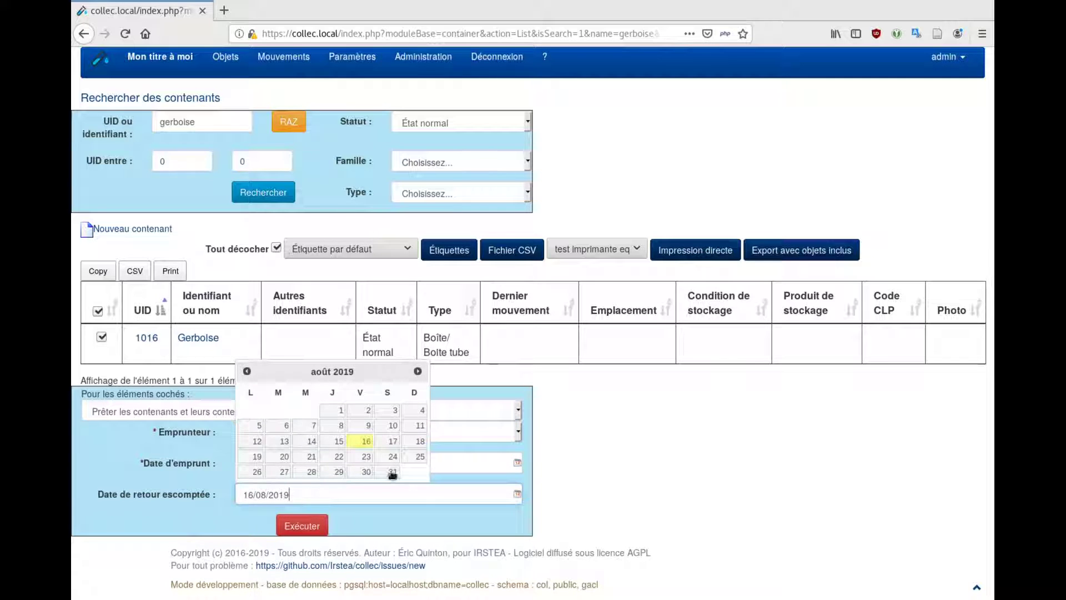
click(393, 472)
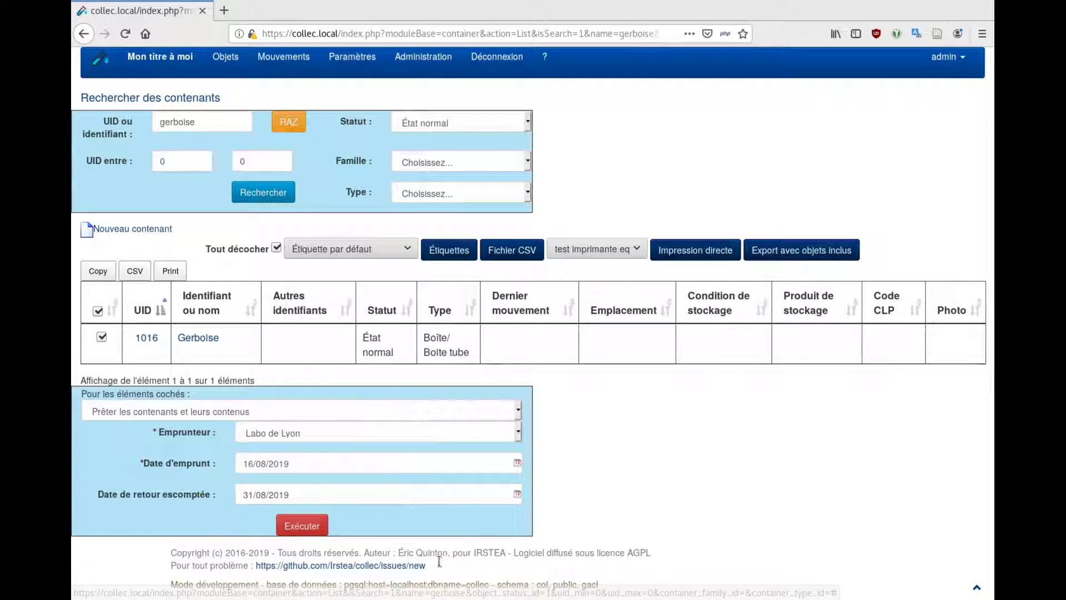
click(304, 528)
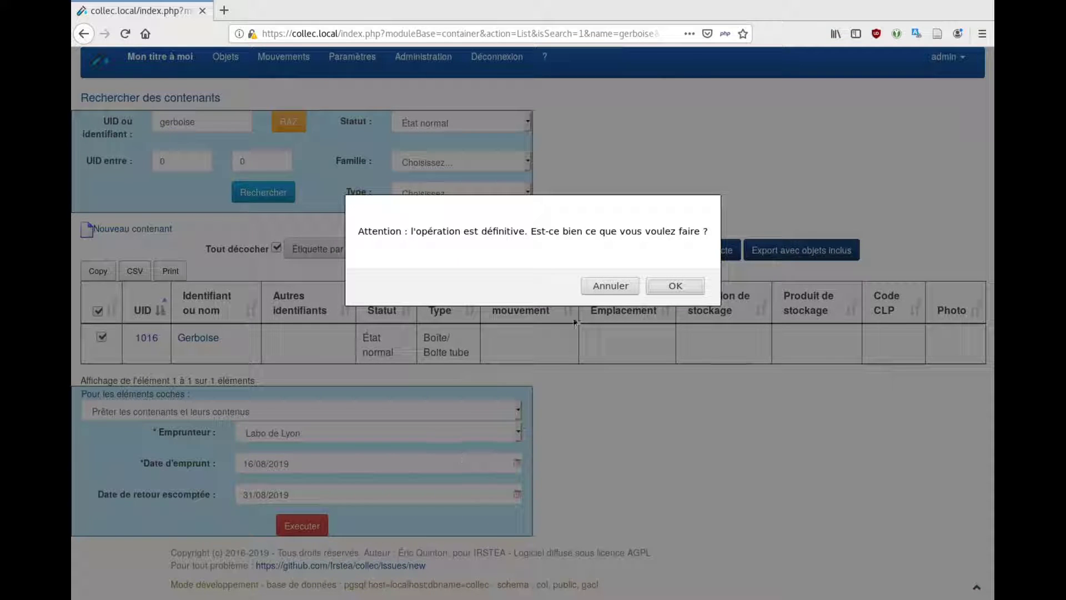
Confirm the loan and filter containers by status 'Objet prêté' to list 1016 Gerboise
click(676, 286)
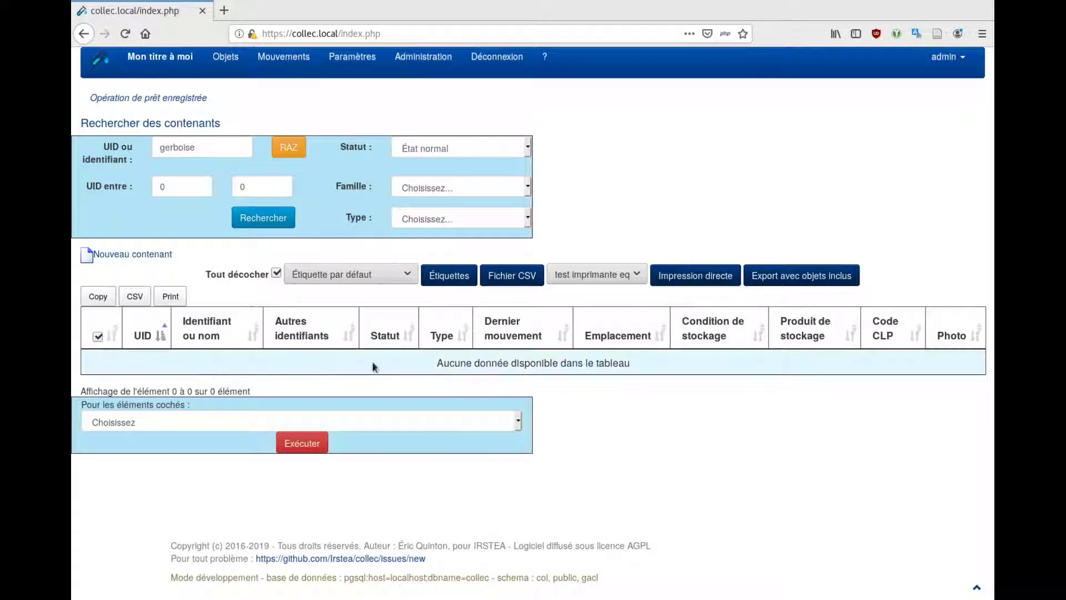
click(468, 148)
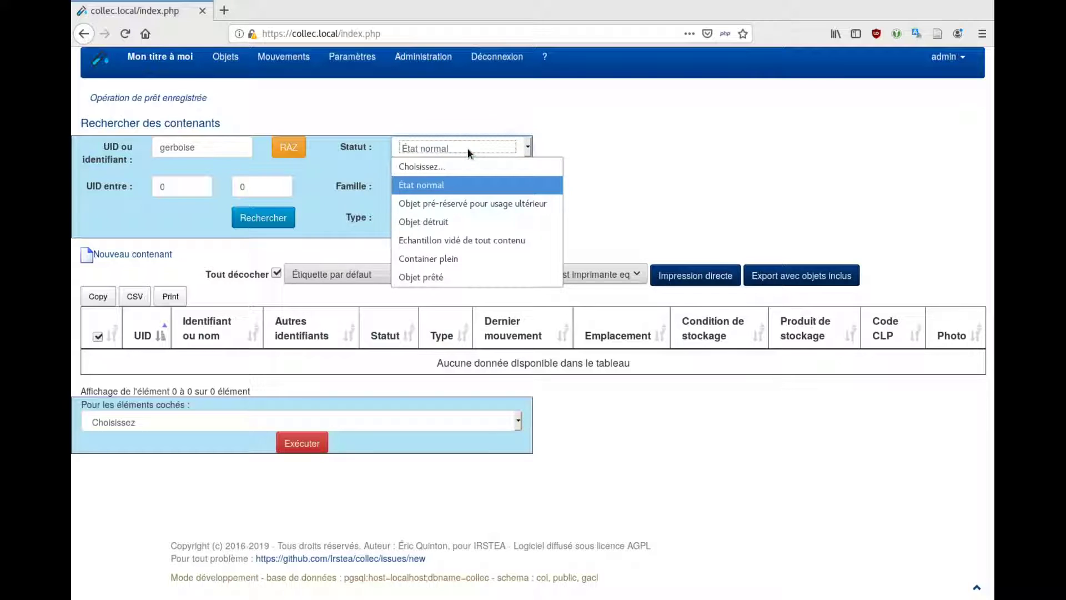
click(452, 278)
click(272, 216)
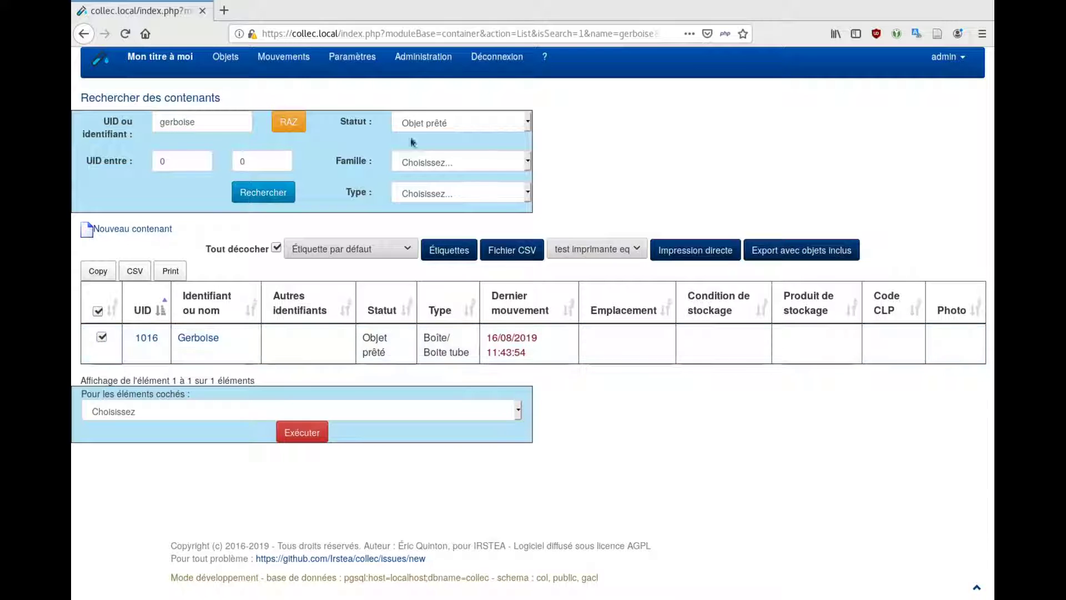
click(352, 57)
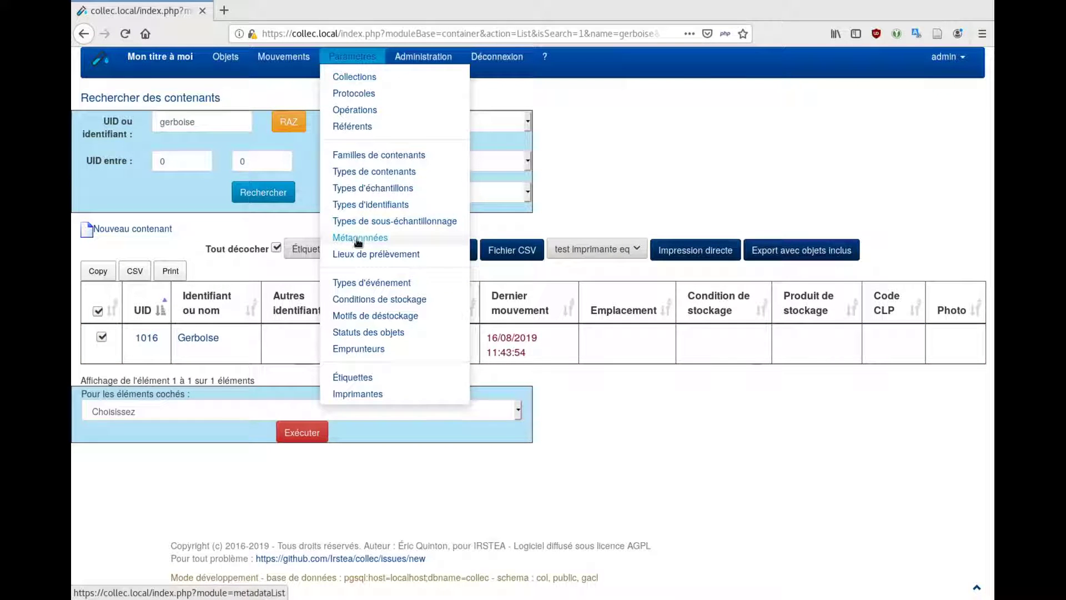
Show the objects borrowed by Labo de Lyon and open sample 1011 G1-cerveau
click(371, 350)
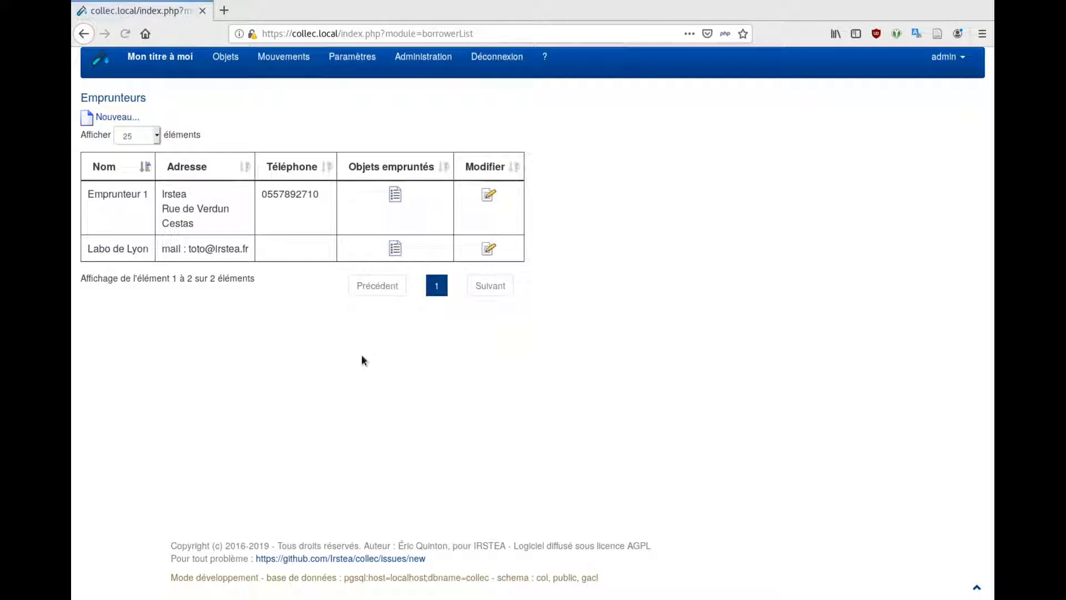
click(393, 248)
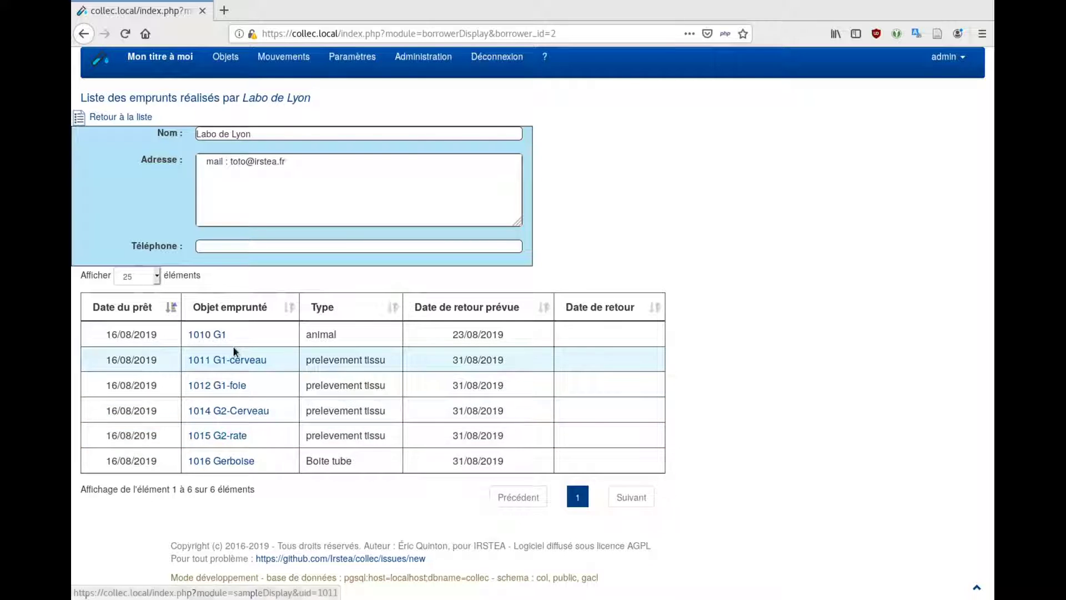
click(231, 361)
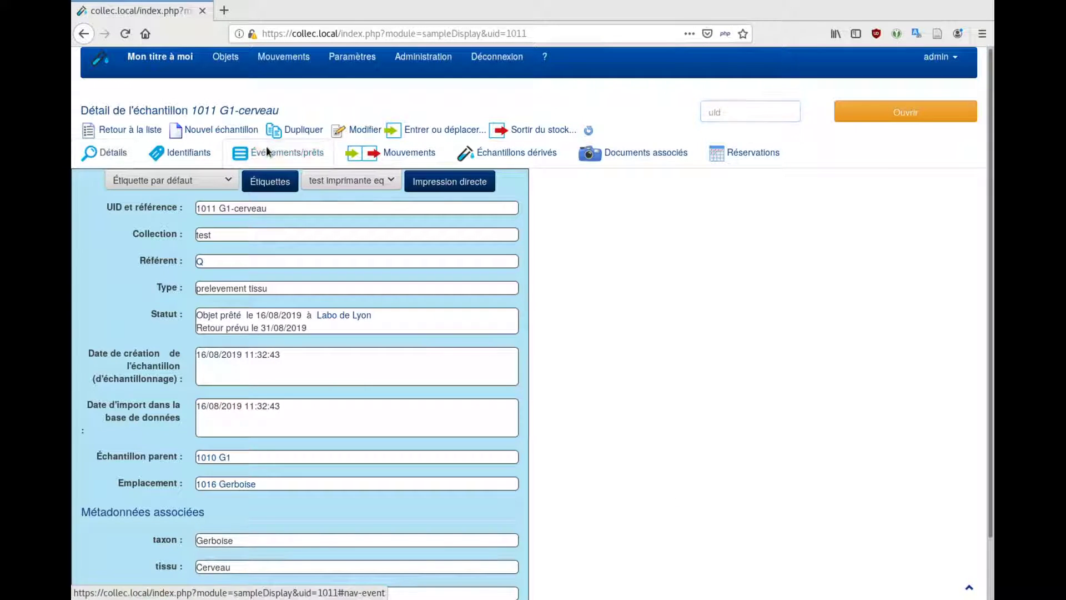
Show 1011 G1-cerveau's events and loans, including the Labo de Lyon loan due 31/08/2019
click(269, 149)
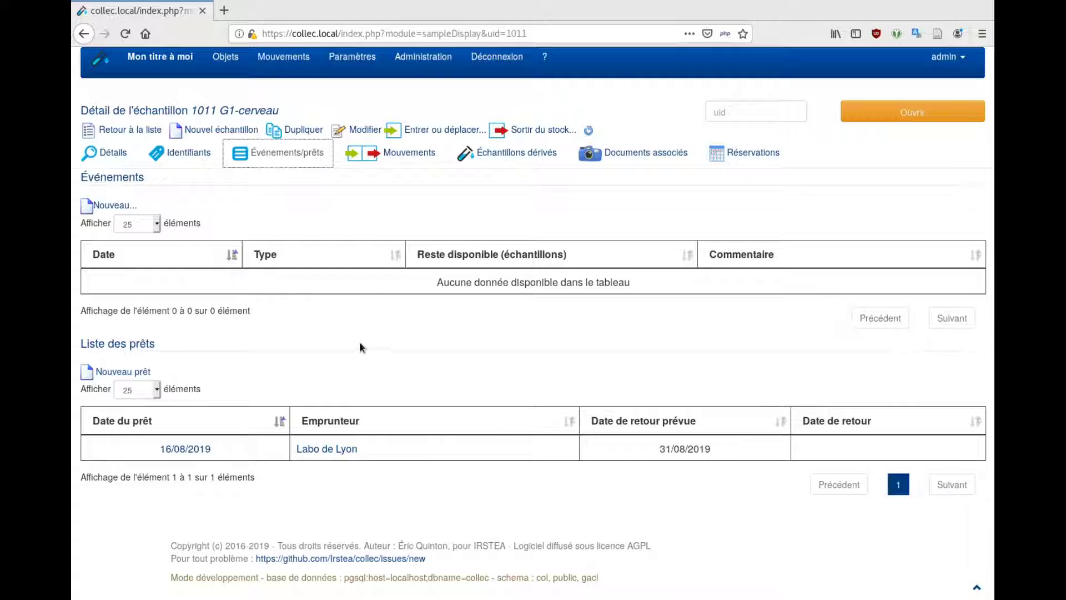
mouse_move(239, 61)
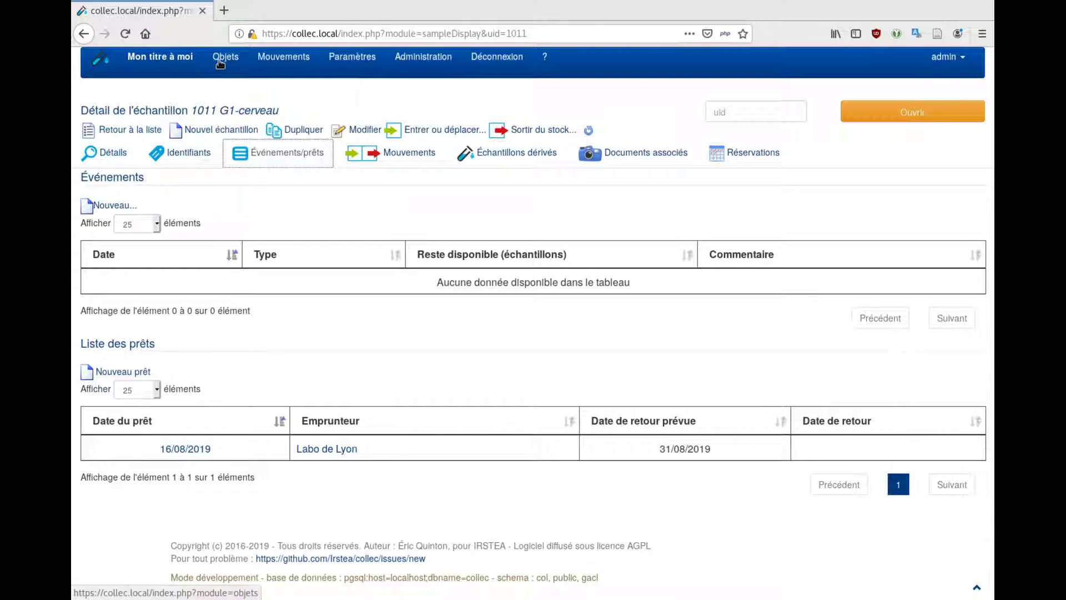
Search samples with the type filter cleared and status Objet prêté, then open sample 1010 G1
click(239, 94)
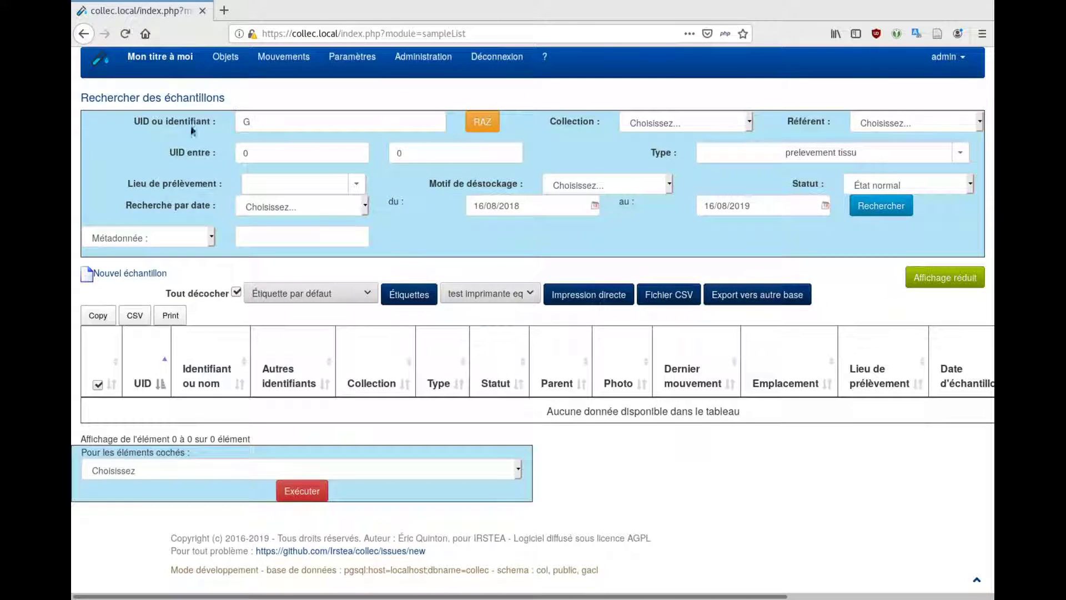
click(267, 123)
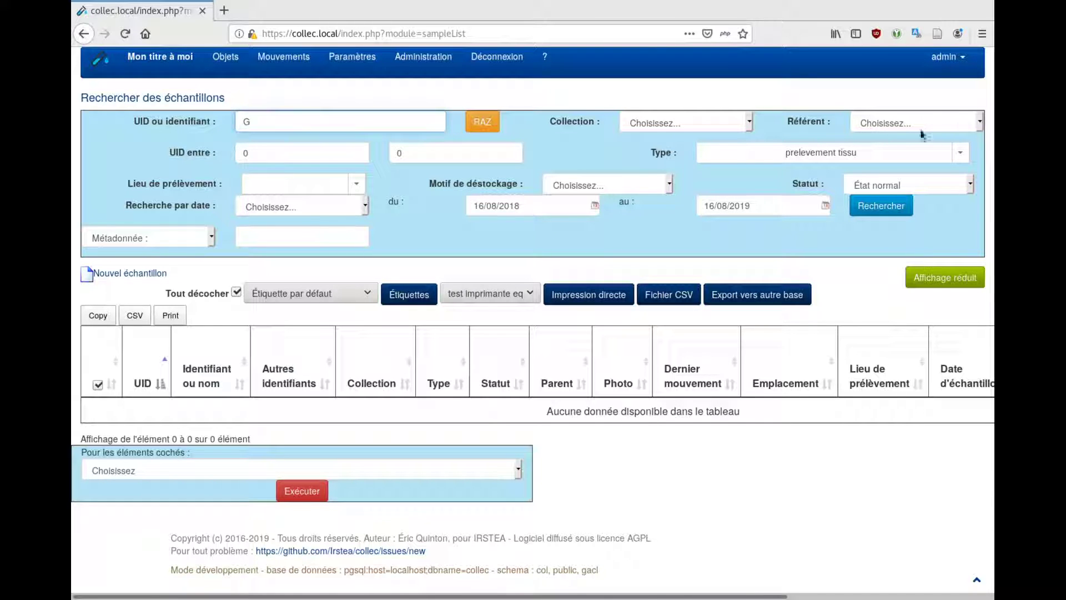
click(960, 153)
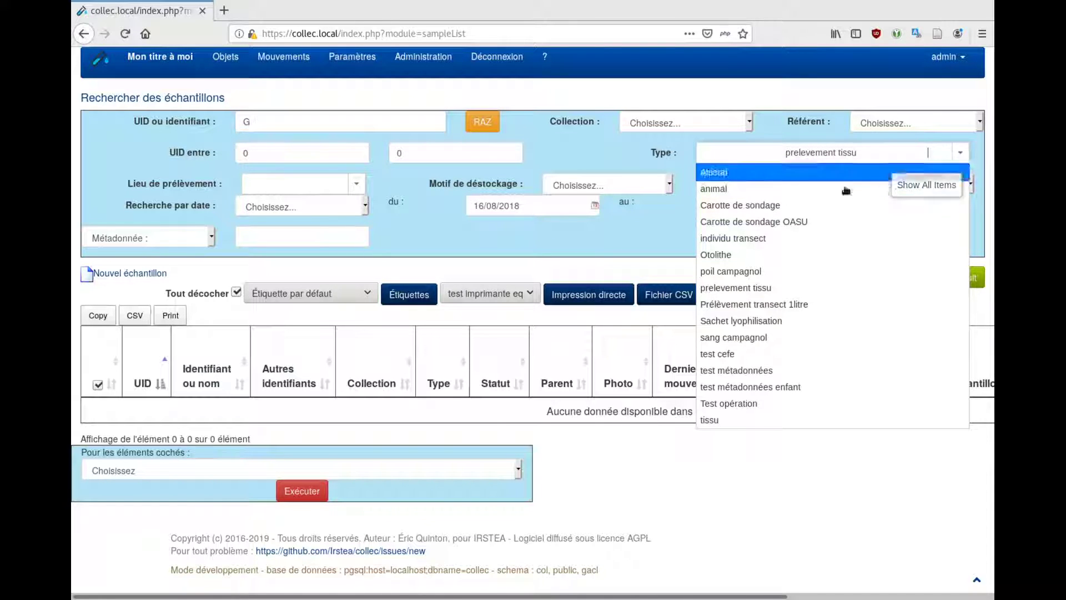
triple_click(758, 156)
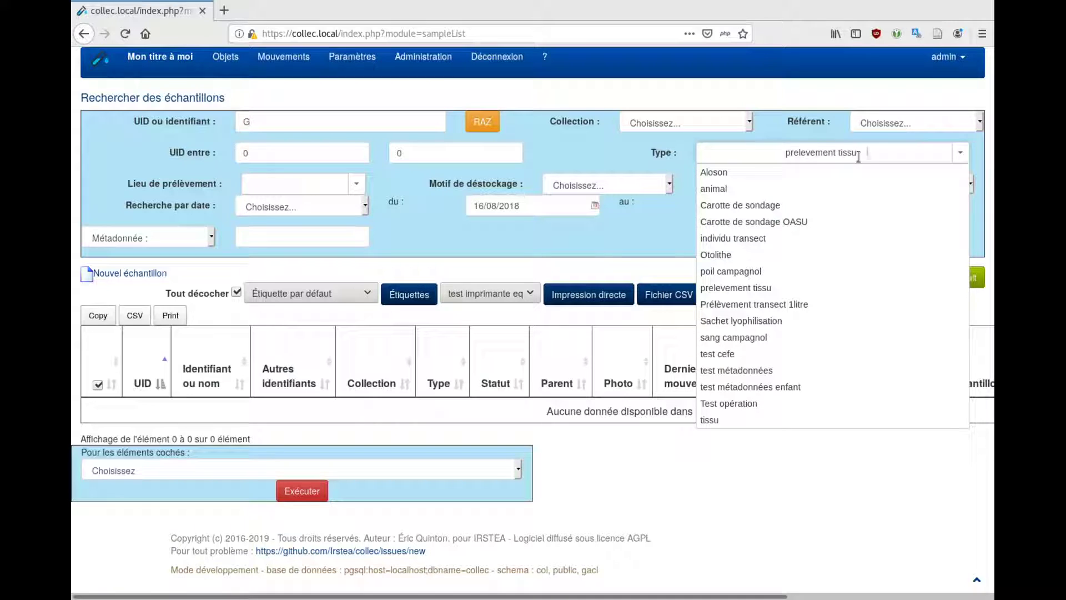
key(BackSpace)
click(614, 160)
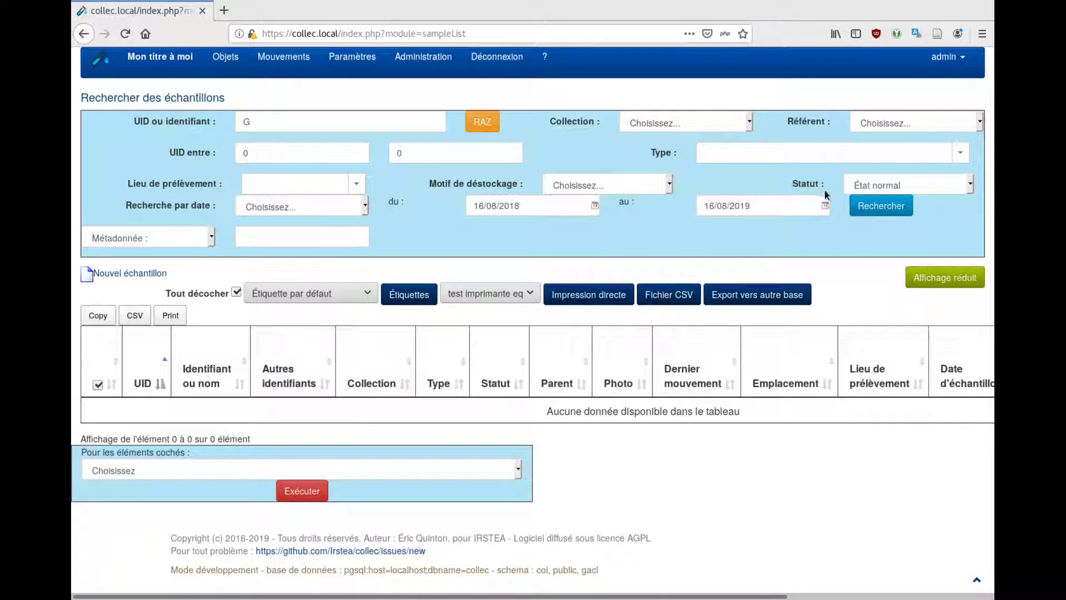
click(874, 186)
click(857, 314)
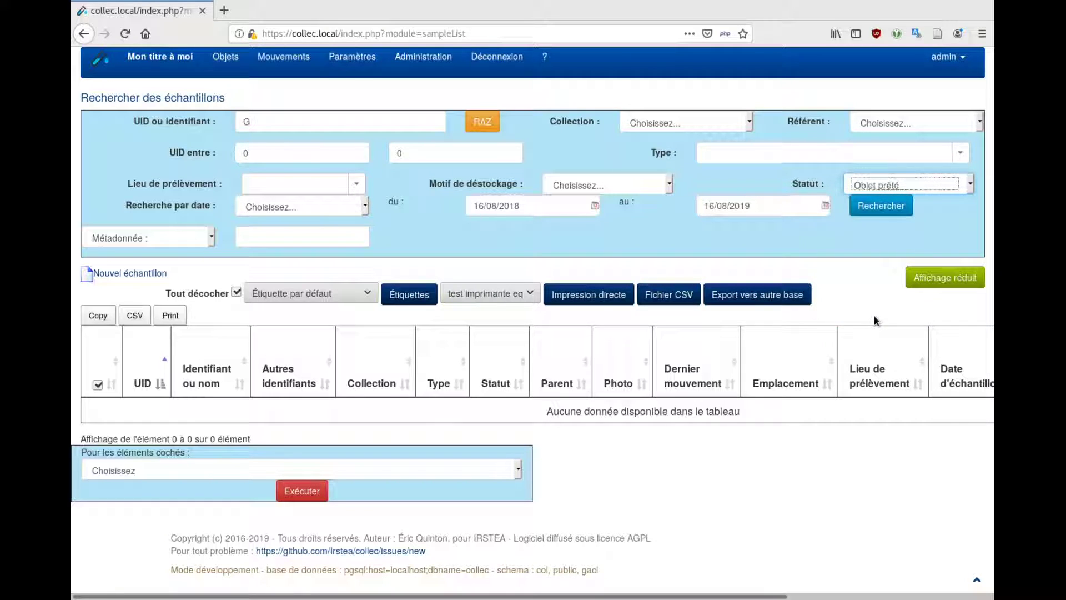
click(893, 210)
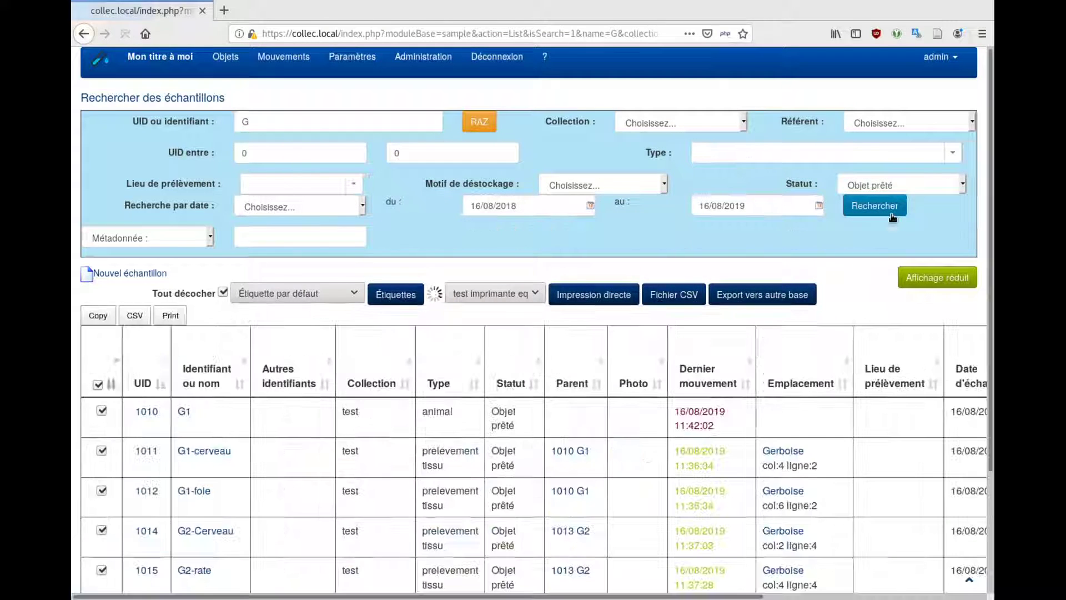
click(184, 414)
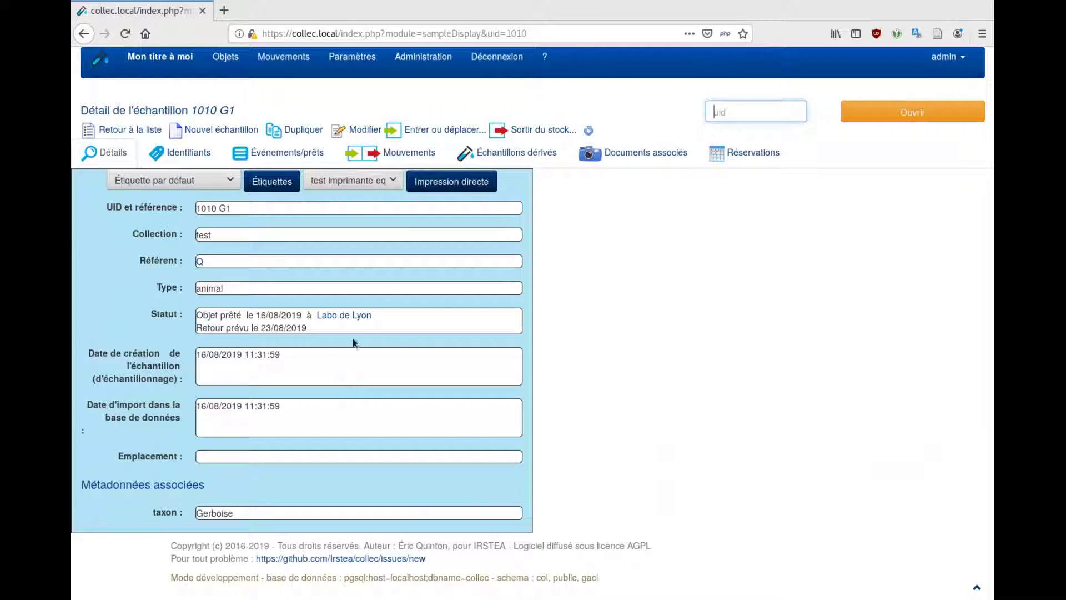
Record a move of sample 1010 G1 into Mobilier container 824 étagère d'armoire
click(440, 131)
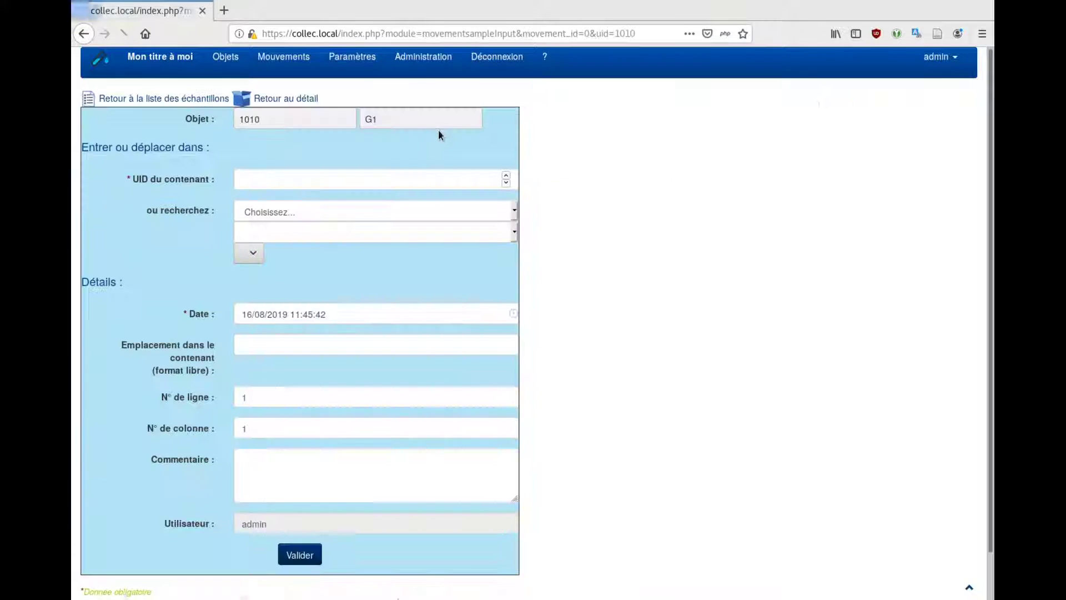
click(326, 214)
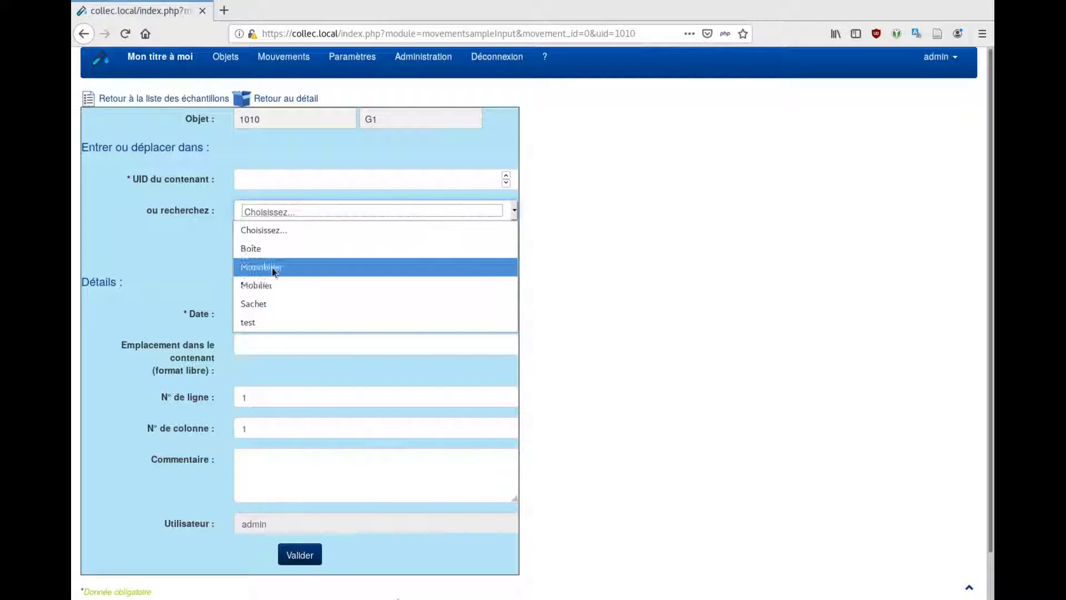
click(265, 283)
click(301, 232)
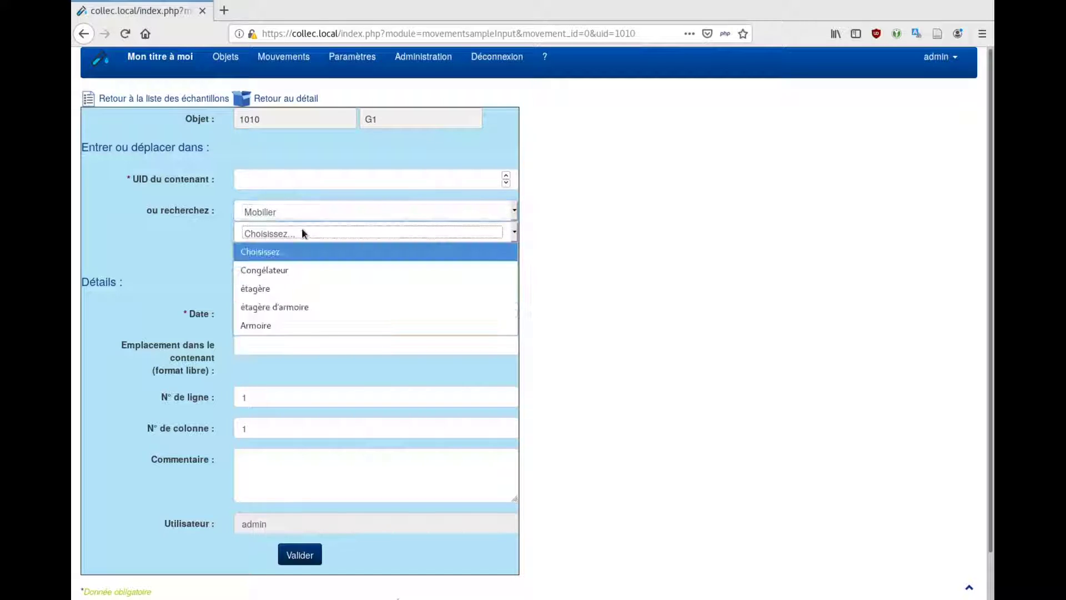
click(262, 307)
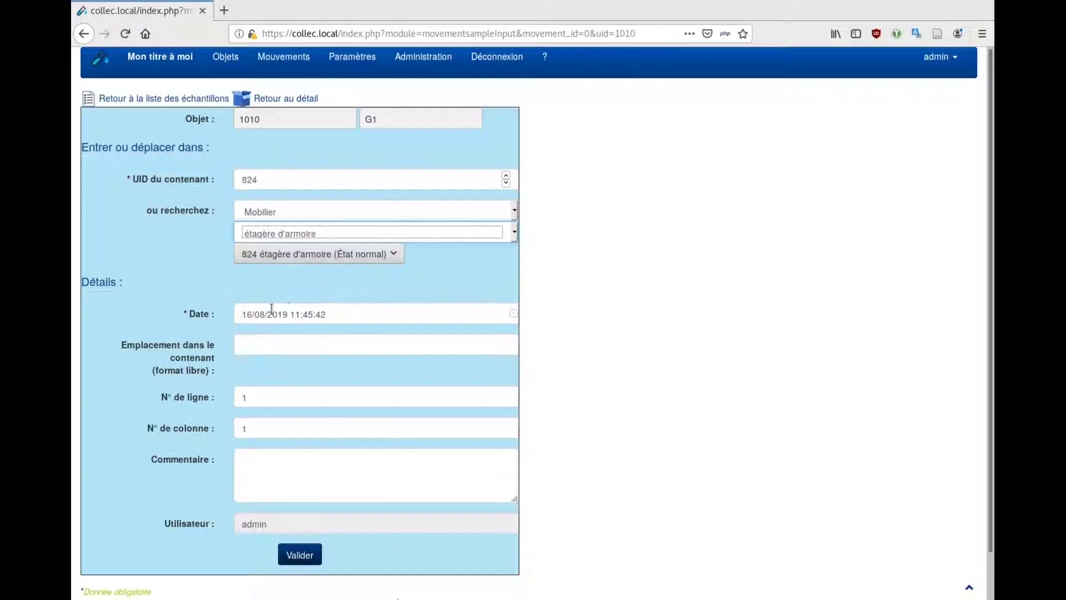
click(313, 256)
click(312, 256)
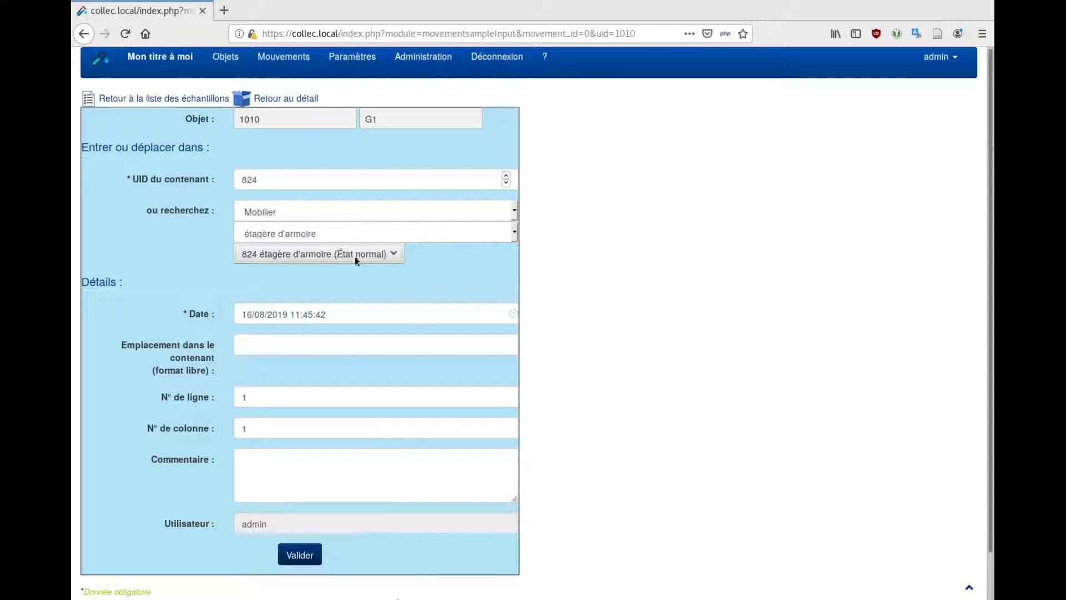
click(303, 562)
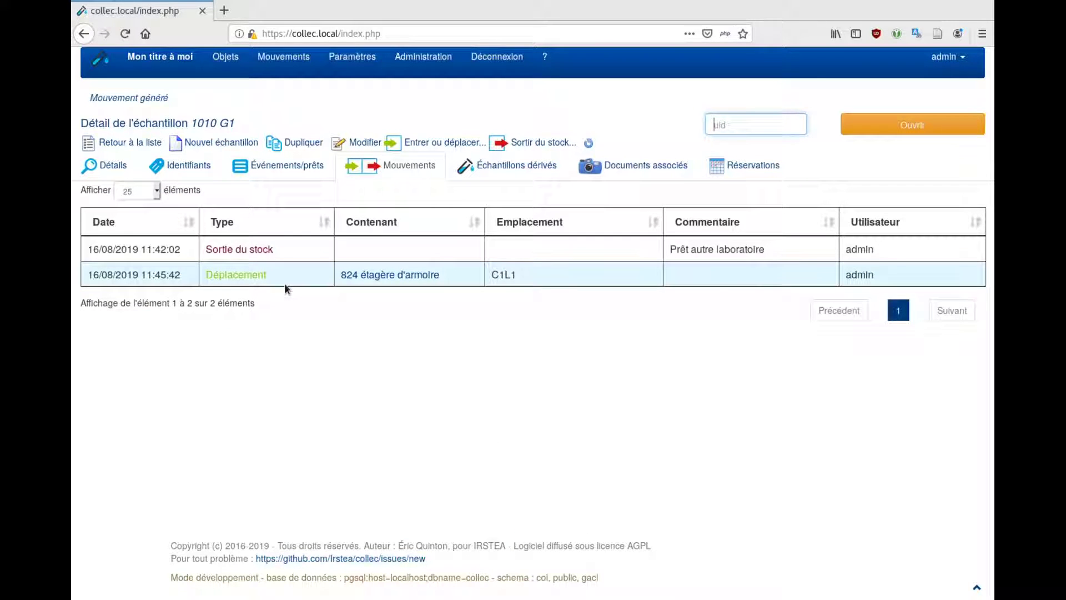
Check sample 1010 G1's loan events, then its details showing location 824 étagère d'armoire
click(256, 169)
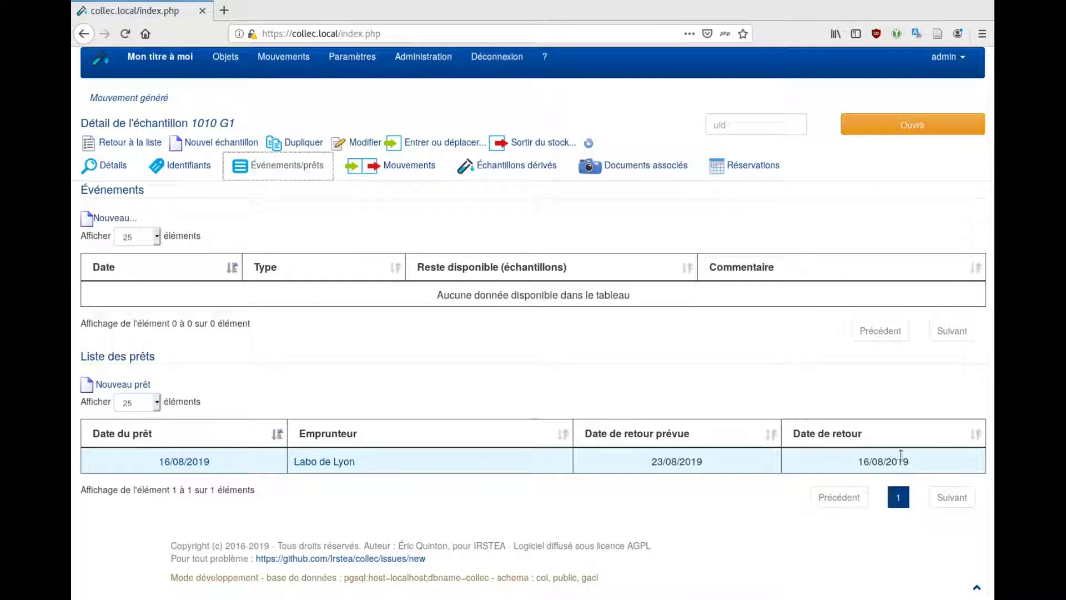
click(117, 165)
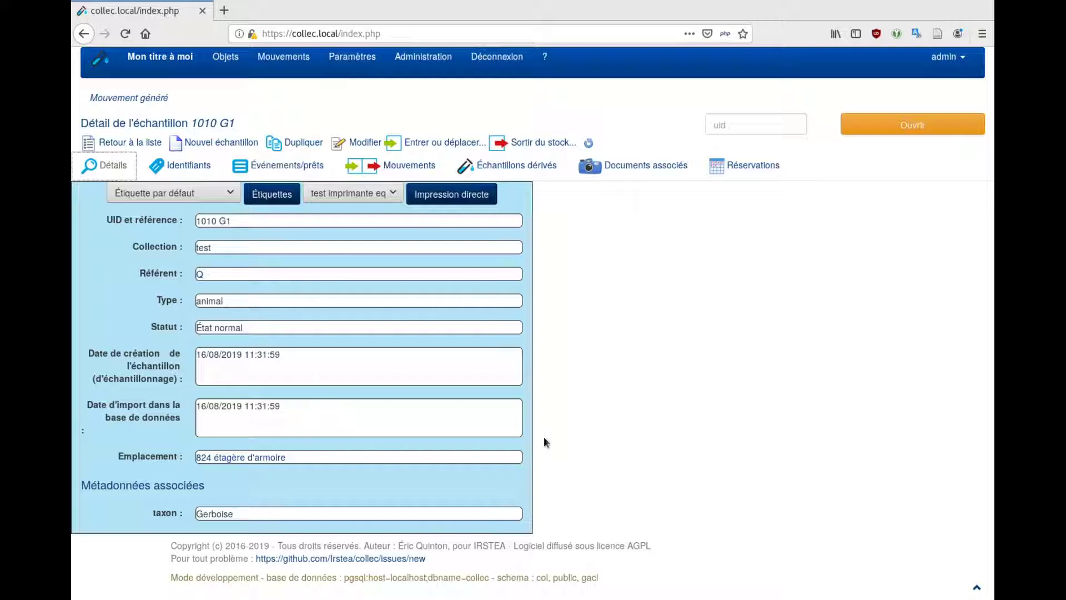
click(223, 58)
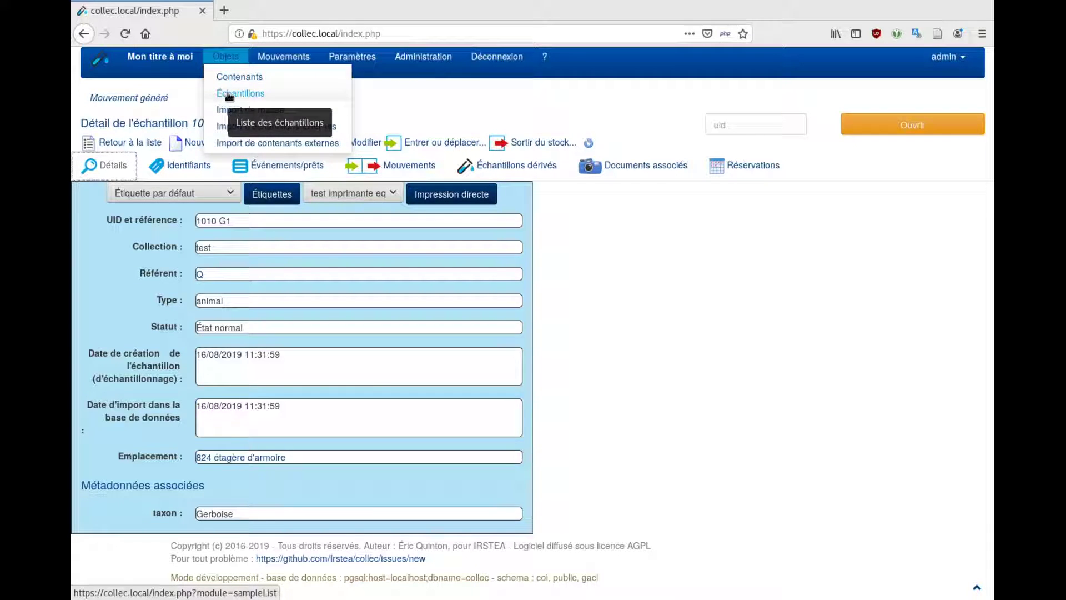
From the container list, open Gerboise's 16/08/2019 loan under Événements/prêts for editing
click(230, 75)
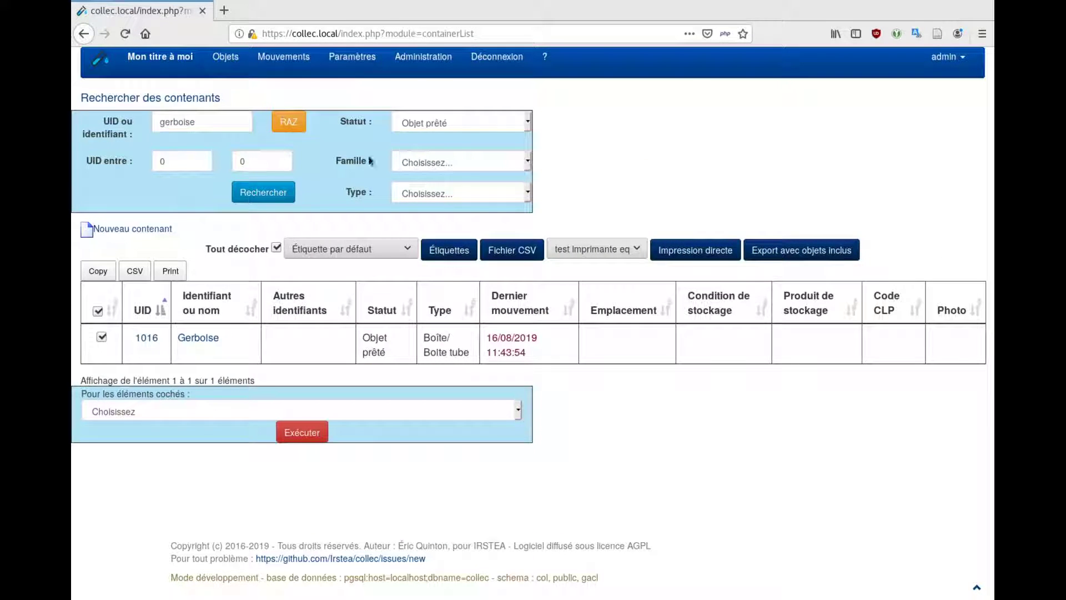
click(206, 340)
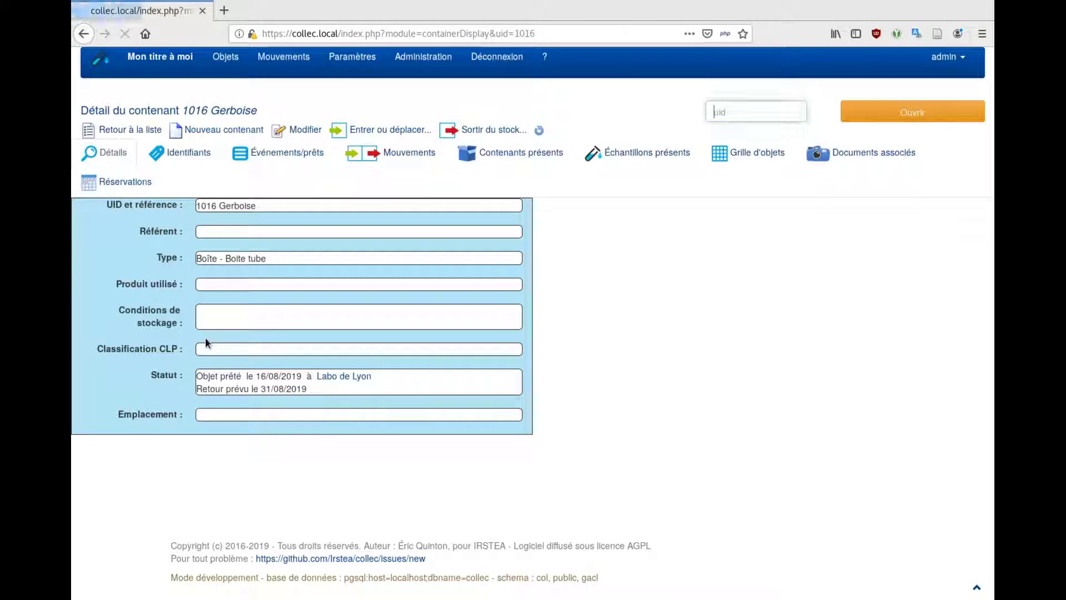
click(276, 153)
click(176, 477)
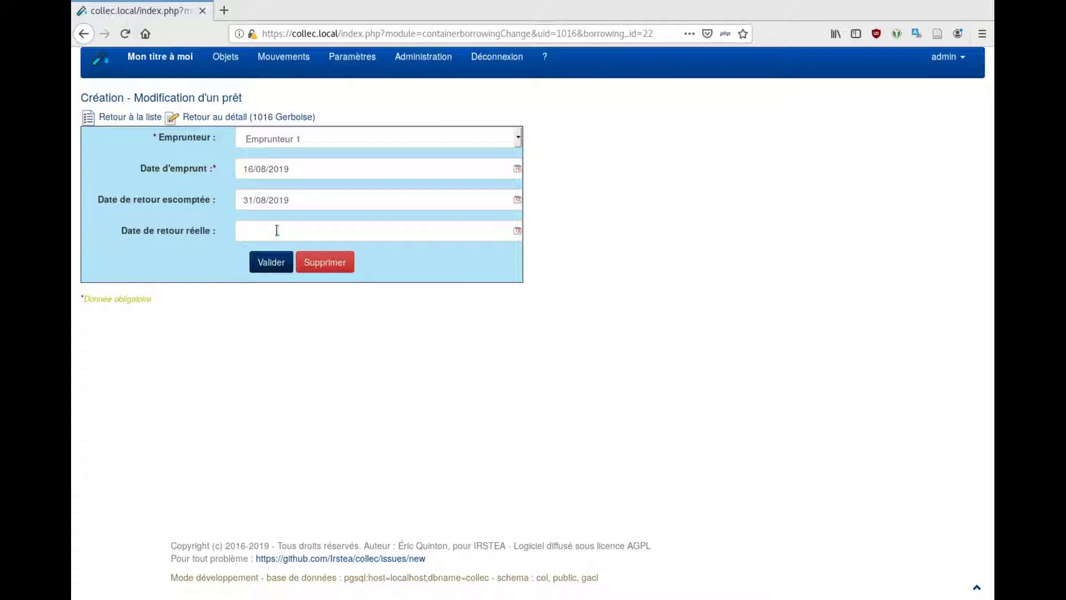
Set the Gerboise loan's Date de retour réelle to 17/08/2019 and save it
click(277, 229)
text(1)
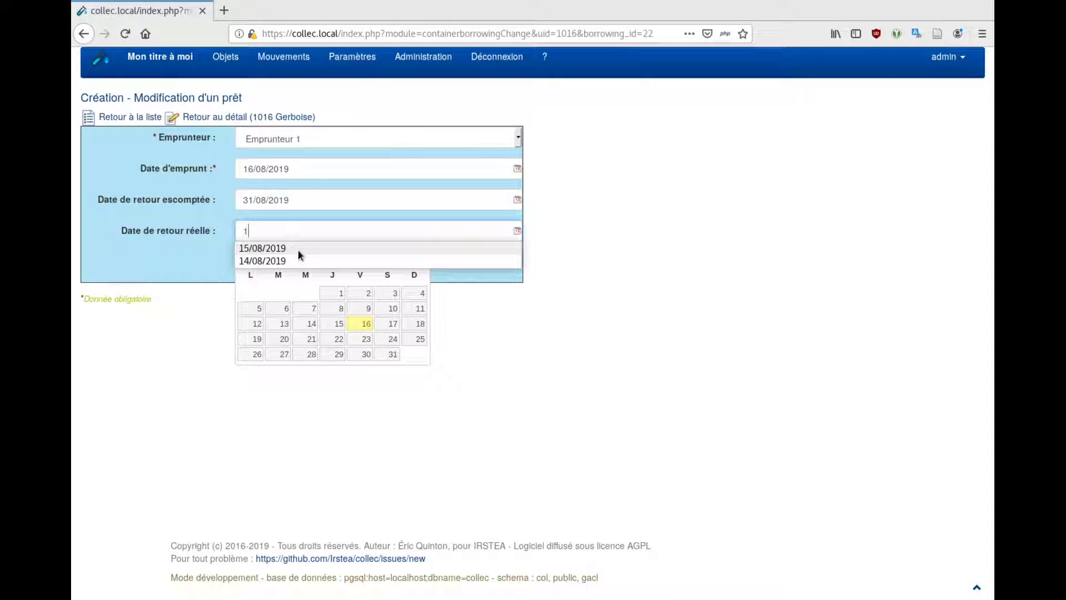
text(7/8/20)
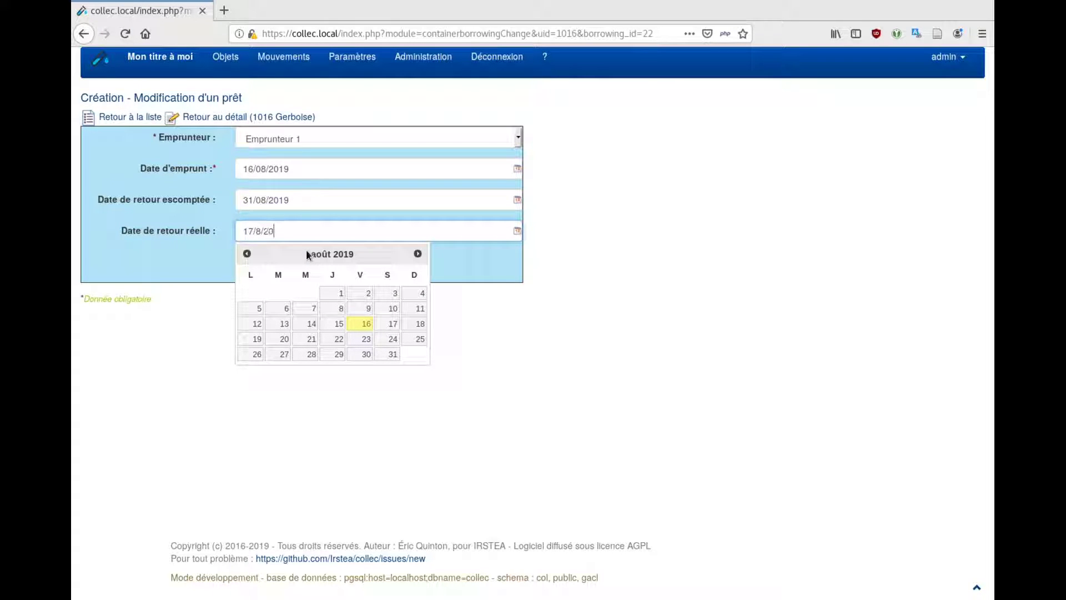
text(19)
click(444, 262)
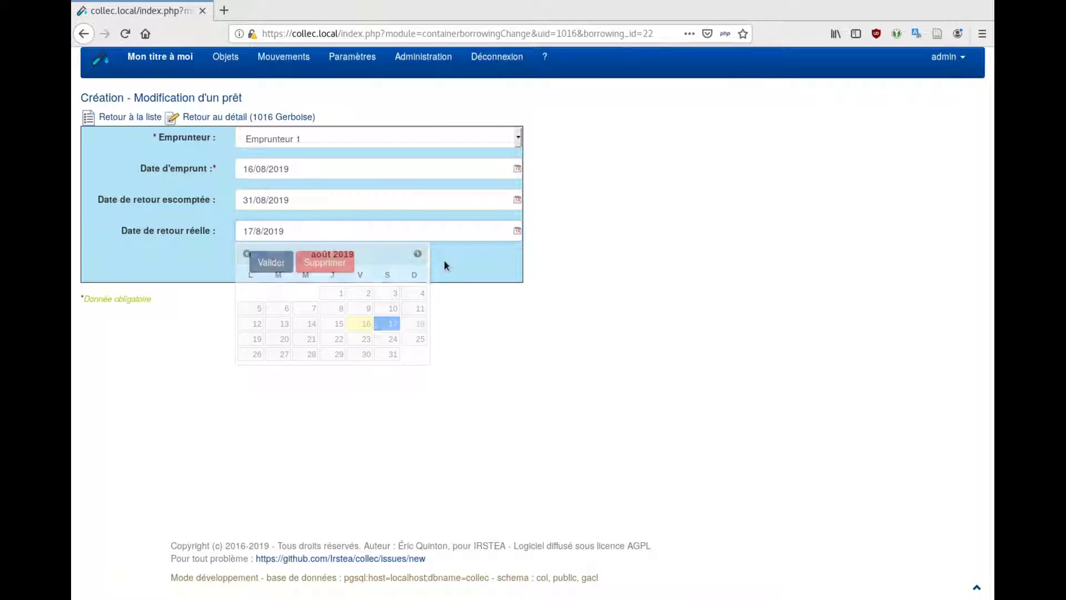
click(267, 263)
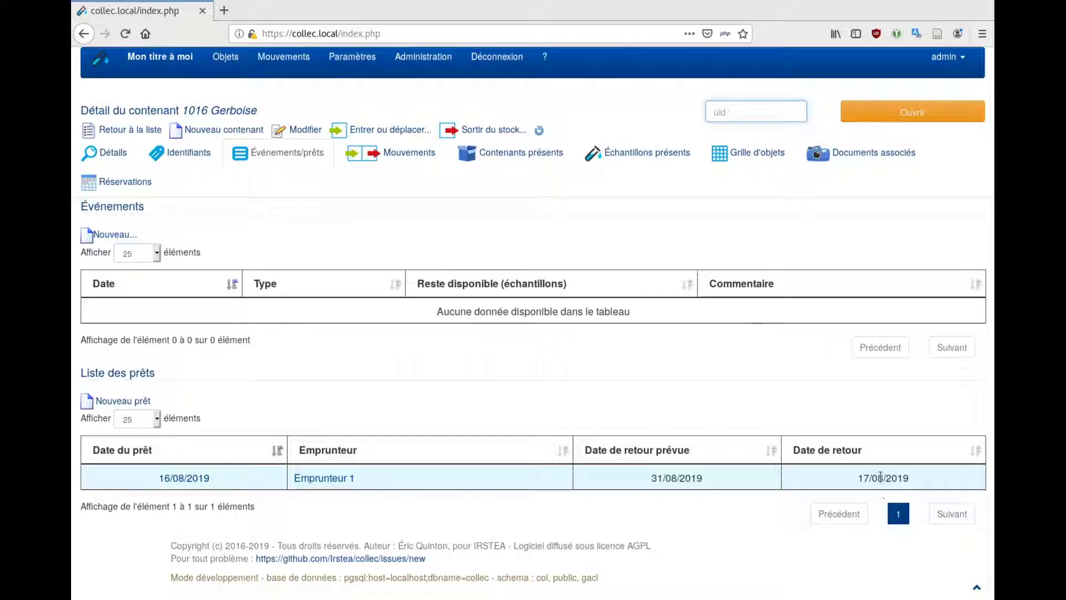
click(110, 152)
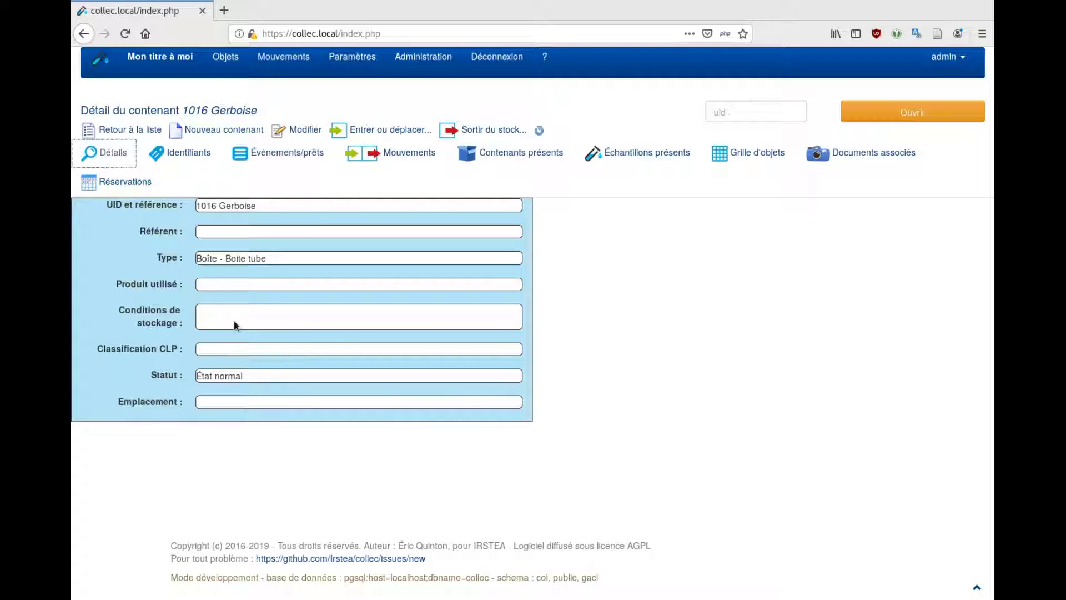
Open sample 1014 G2-Cerveau from Gerboise's Grille d'objets and view its Événements/prêts
click(730, 155)
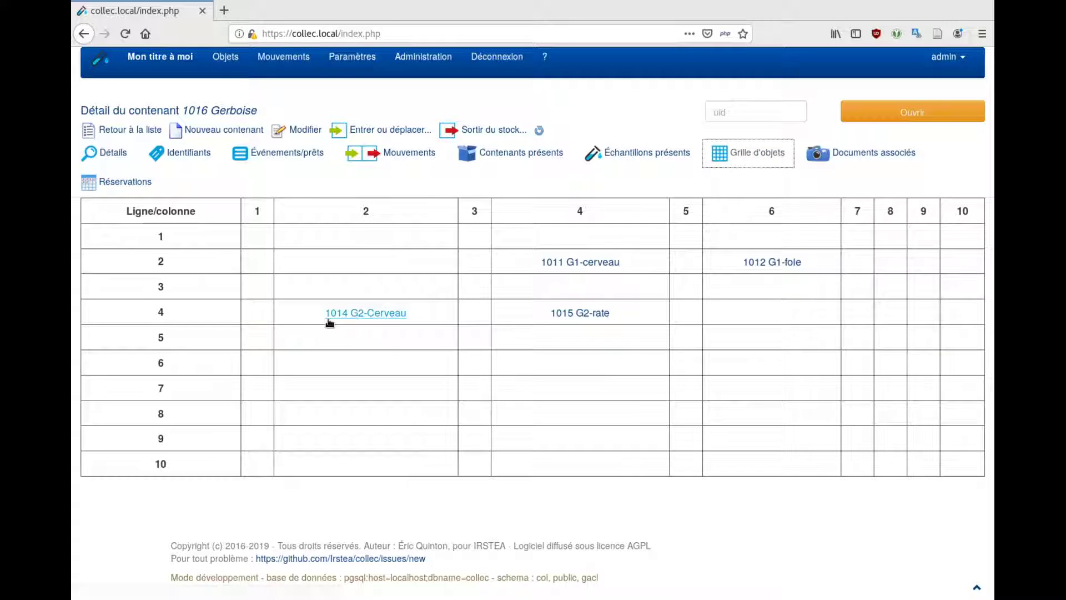
click(345, 315)
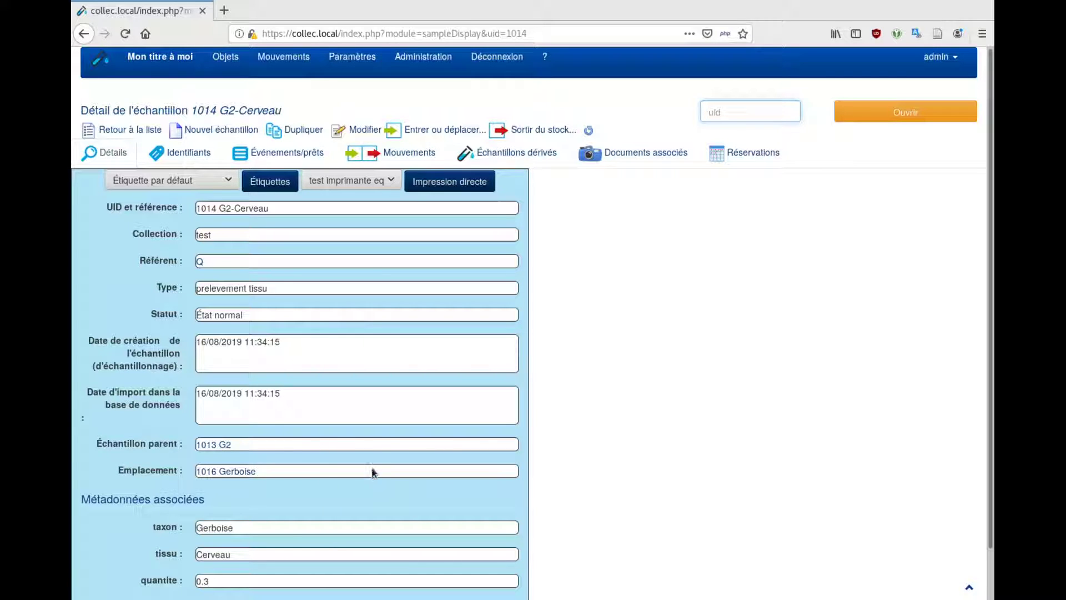
scroll(381, 421, down, 2)
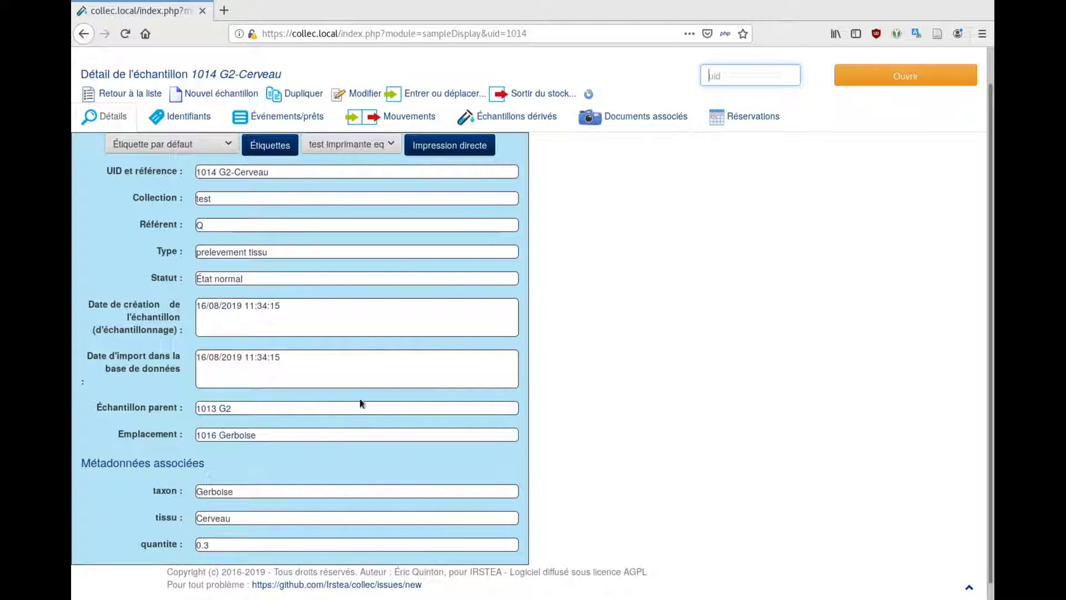
click(269, 115)
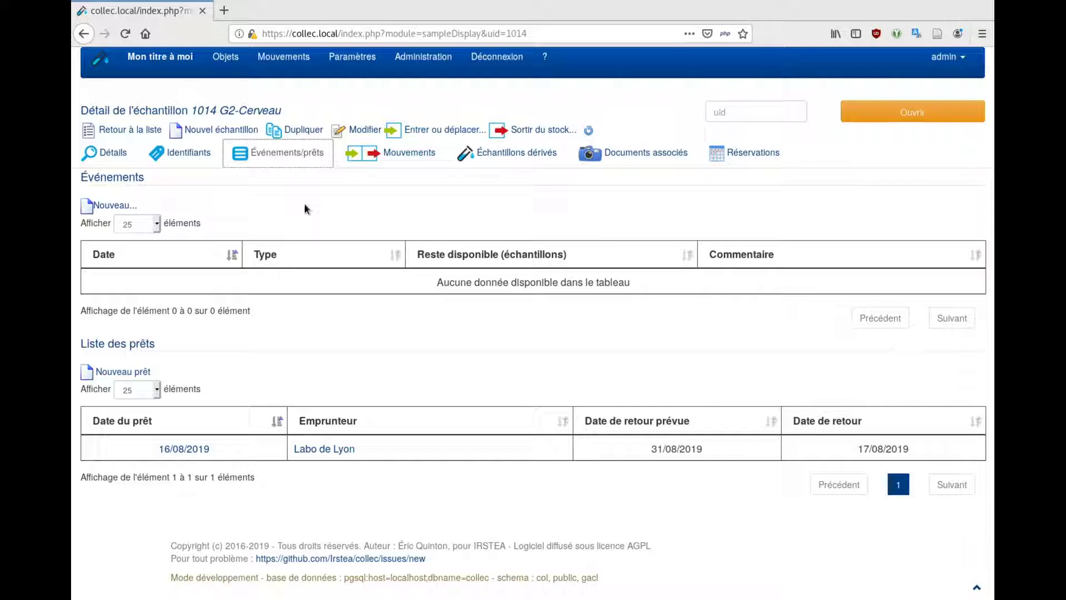
Back on the container list, search with Statut set to État normal
click(129, 131)
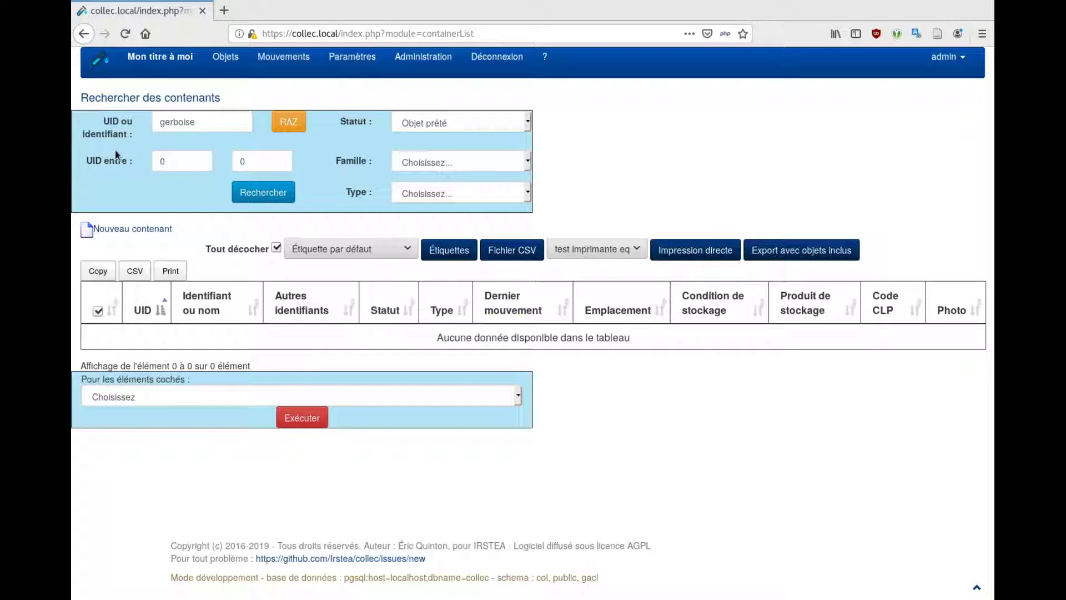
click(458, 129)
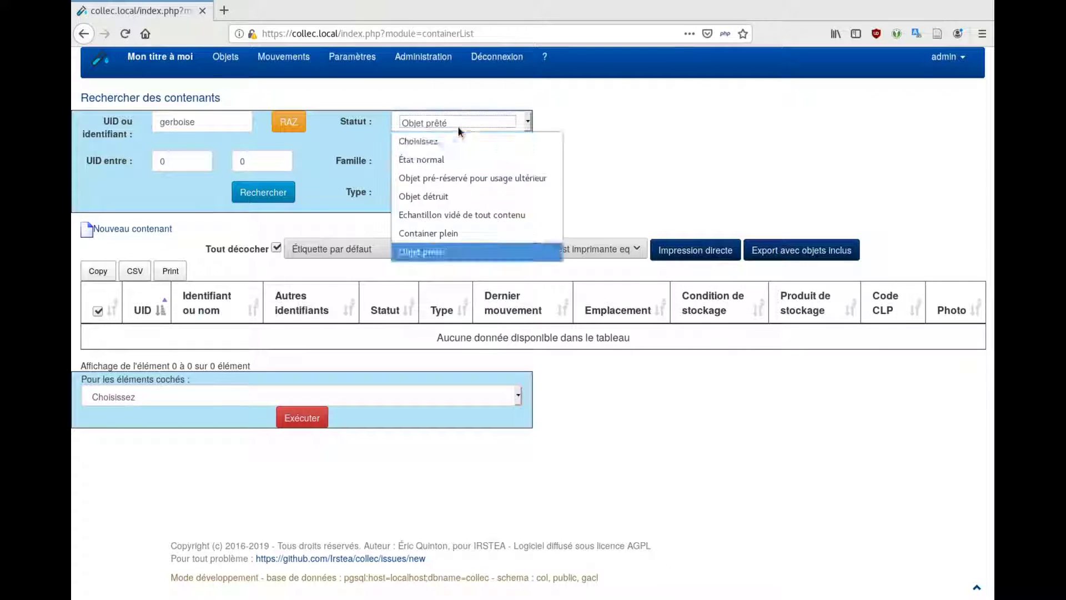
click(451, 158)
click(270, 195)
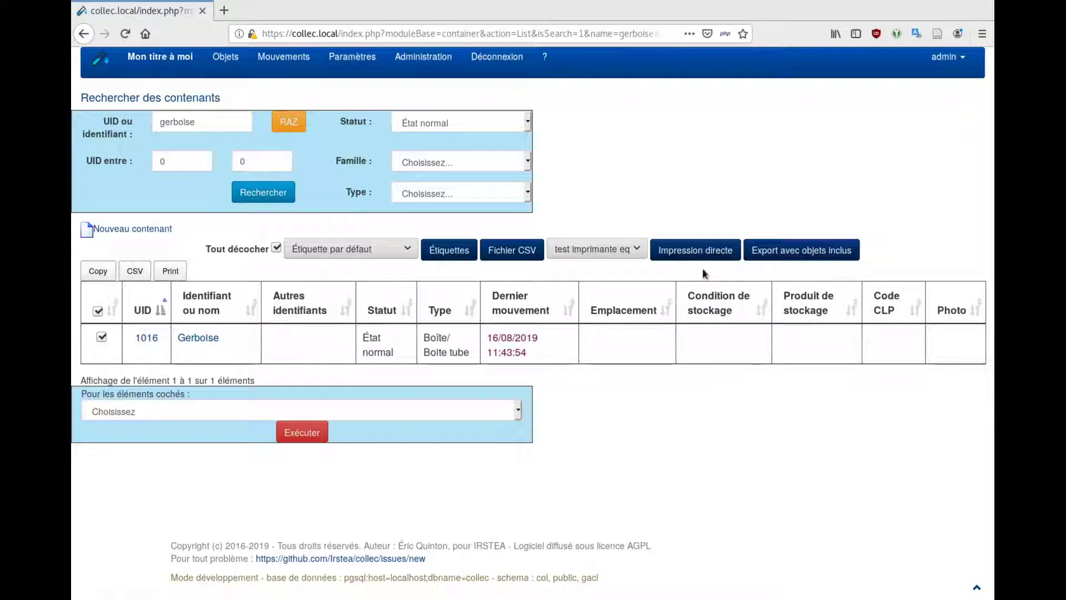
Run 'Export avec objets inclus' for Gerboise and open the JSON in Firefox
click(801, 253)
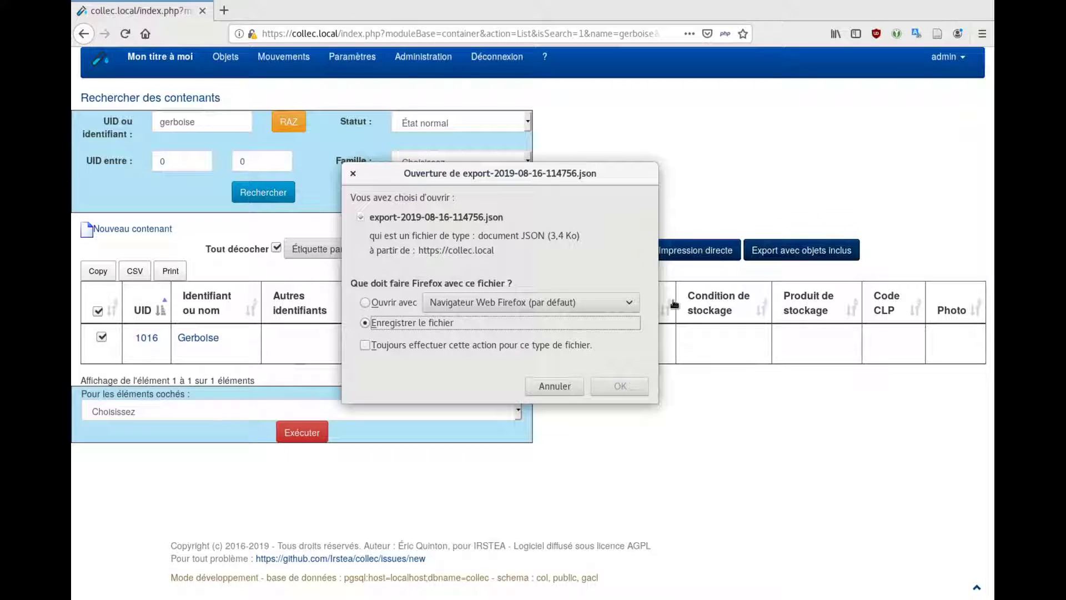
click(381, 305)
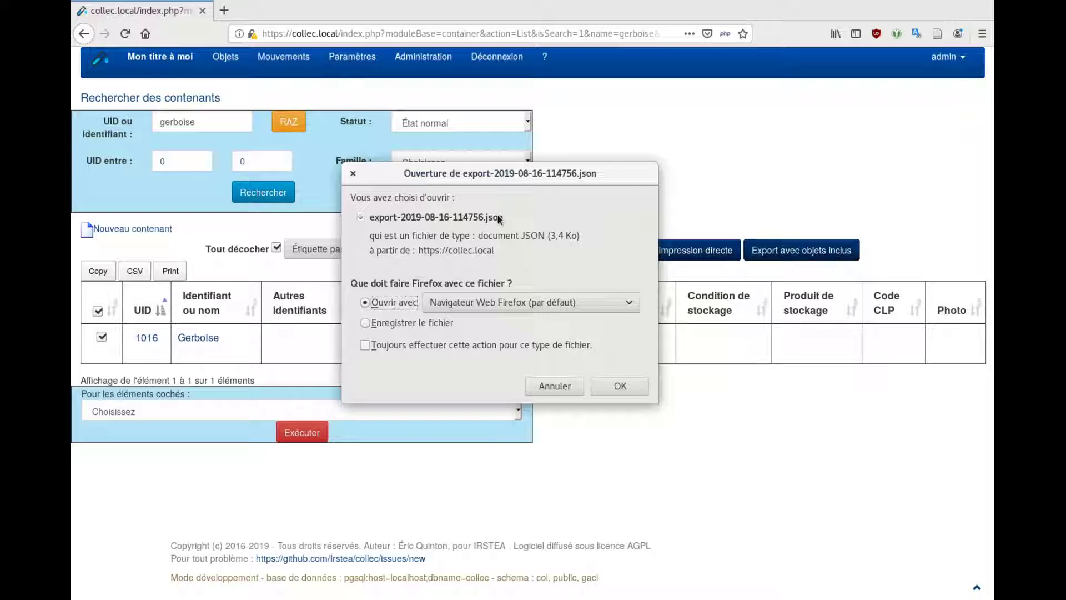
click(612, 385)
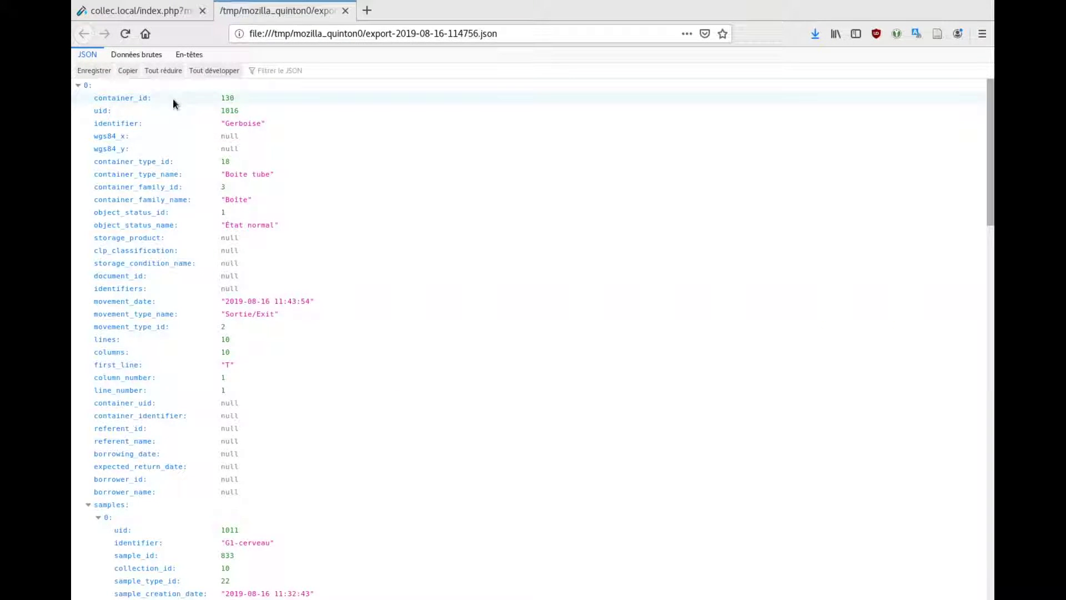
Scroll through the JSON of Gerboise and its four samples, then go back to collec.local
scroll(172, 98, down, 3)
scroll(172, 98, up, 4)
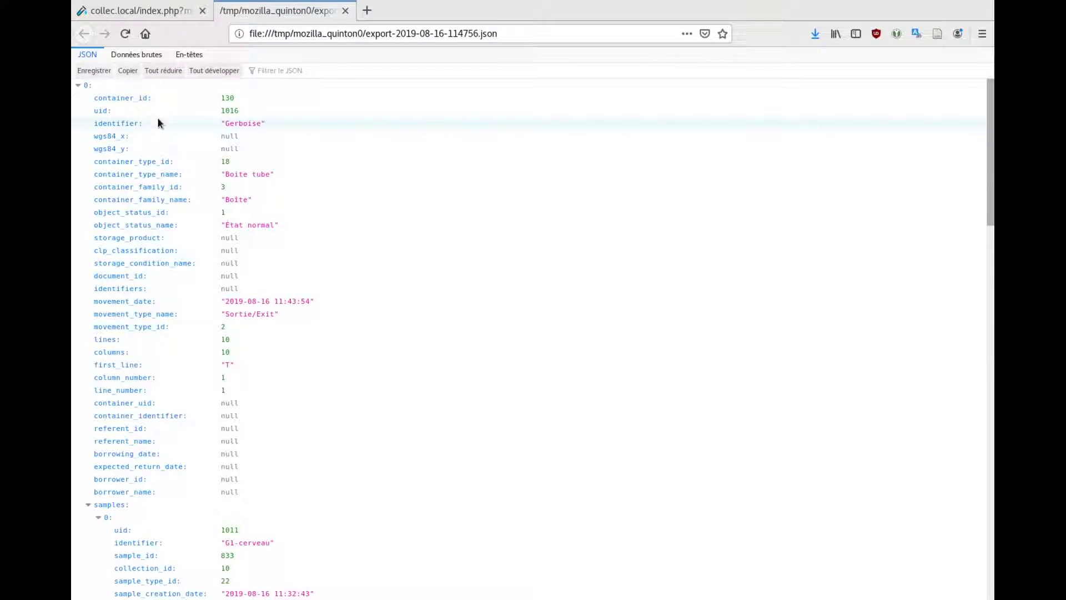
scroll(157, 119, down, 8)
scroll(157, 129, down, 4)
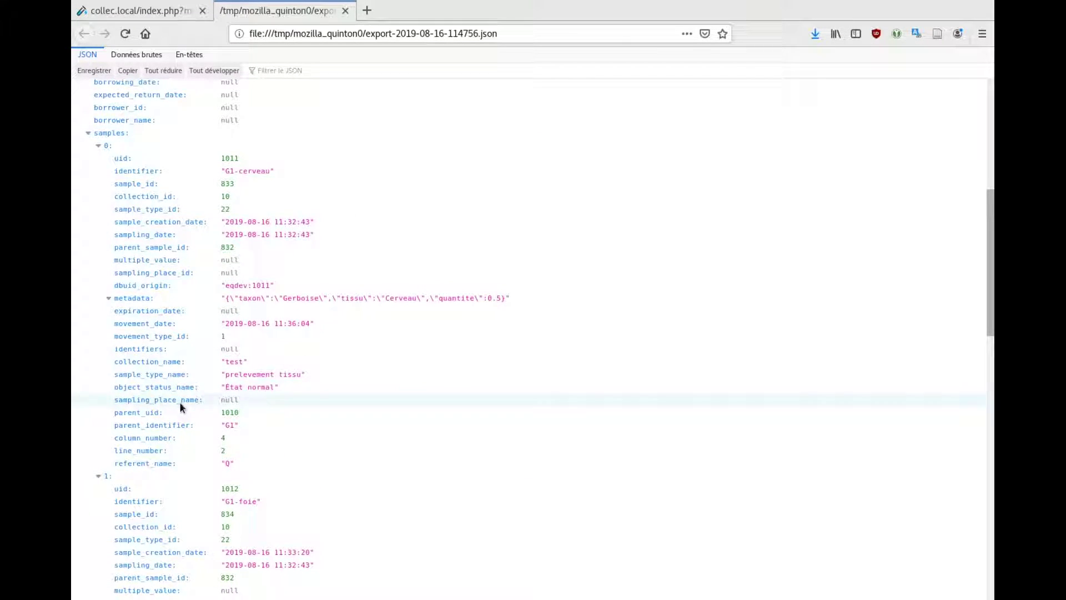
scroll(179, 401, down, 2)
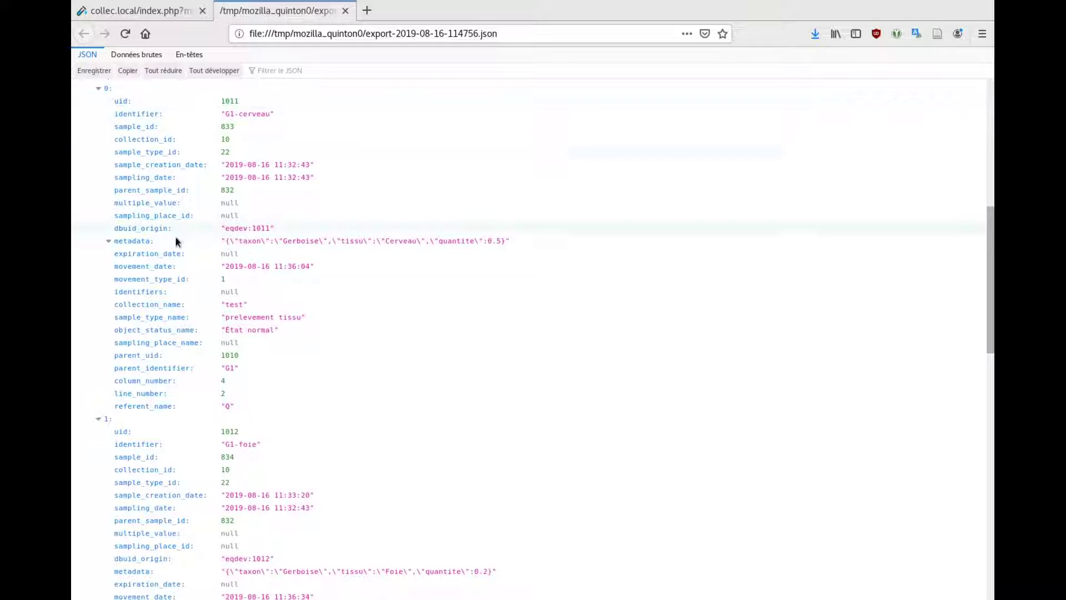
scroll(218, 311, down, 2)
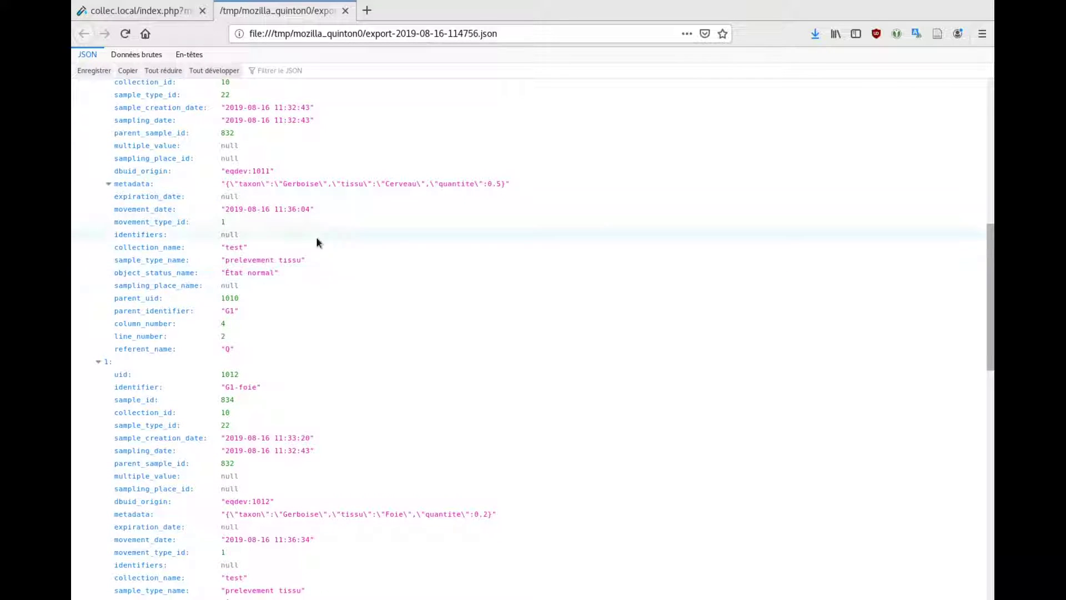
scroll(281, 351, down, 7)
scroll(283, 355, down, 6)
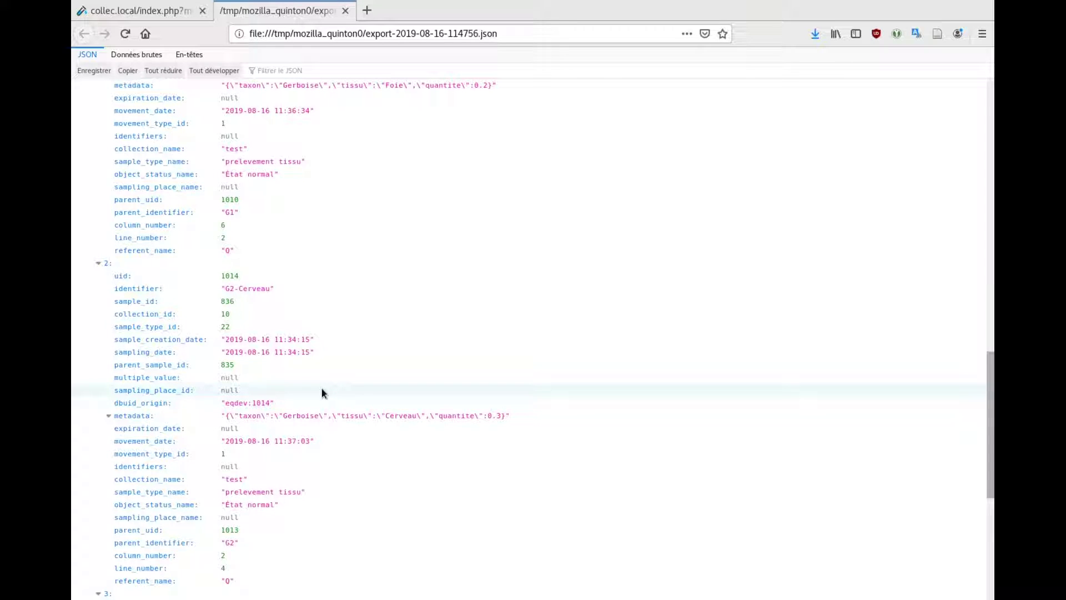
scroll(335, 364, down, 8)
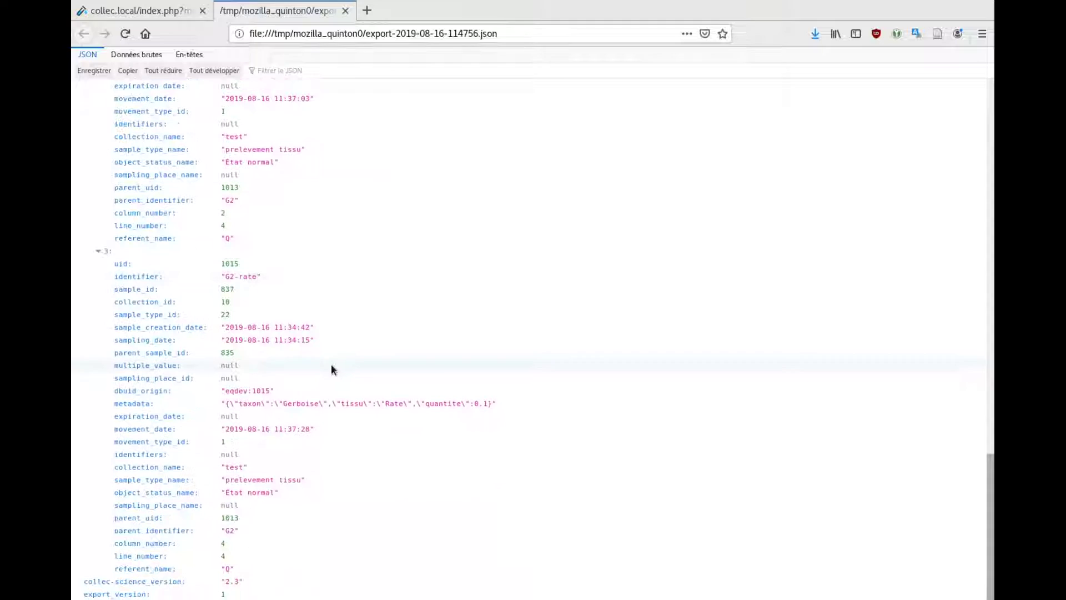
scroll(374, 449, down, 1)
scroll(374, 449, up, 13)
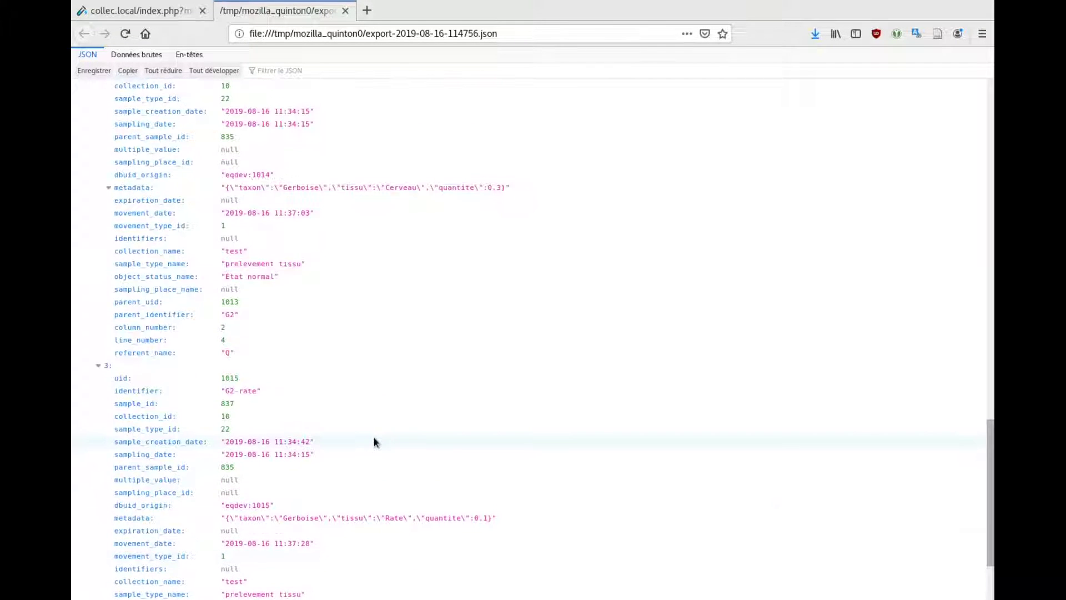
scroll(356, 394, up, 14)
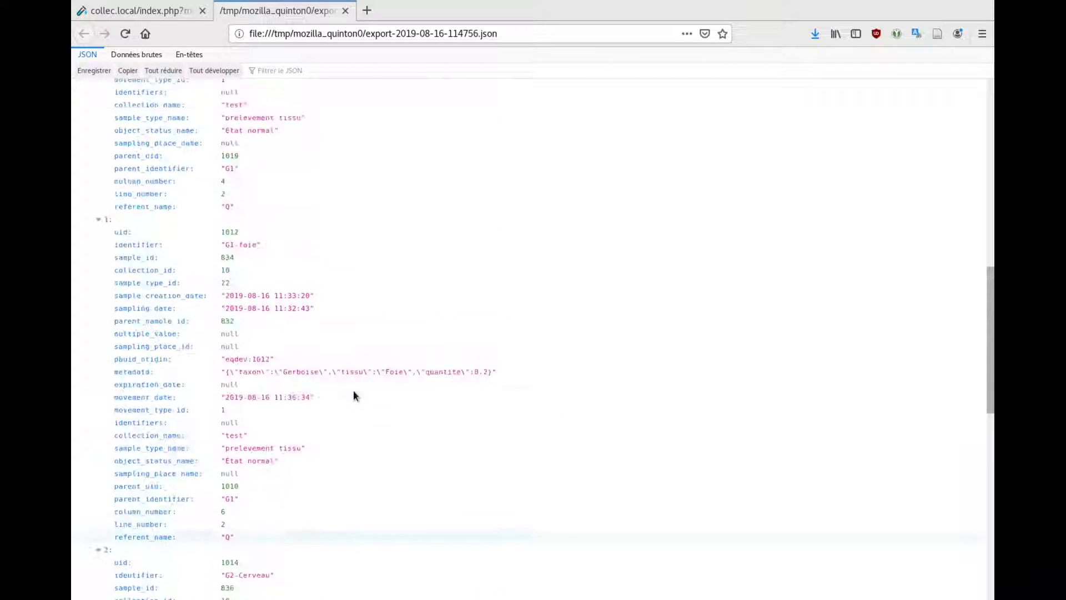
scroll(273, 265, up, 10)
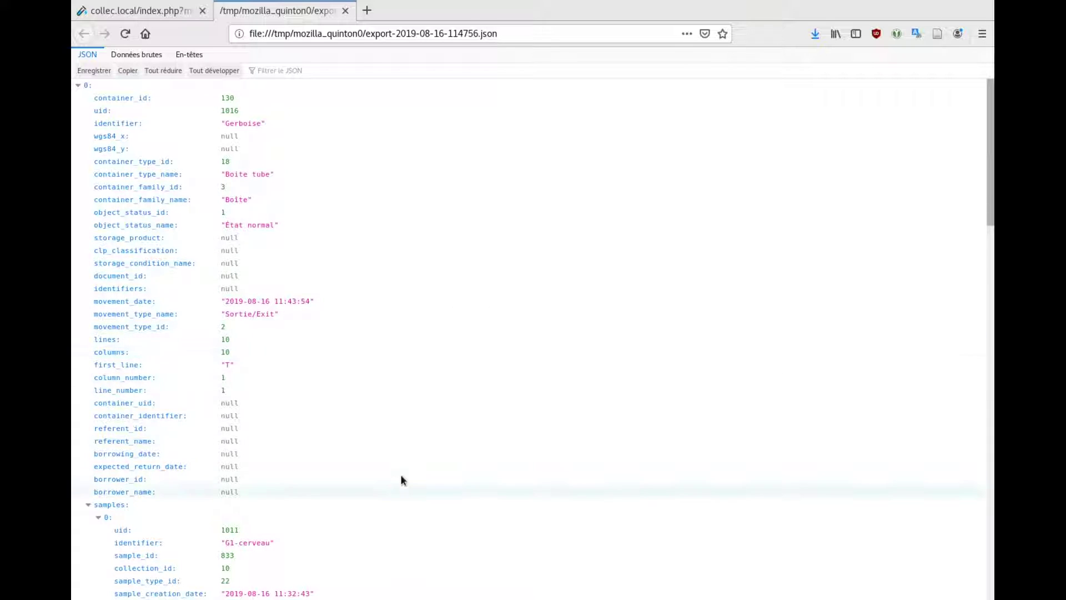
click(139, 10)
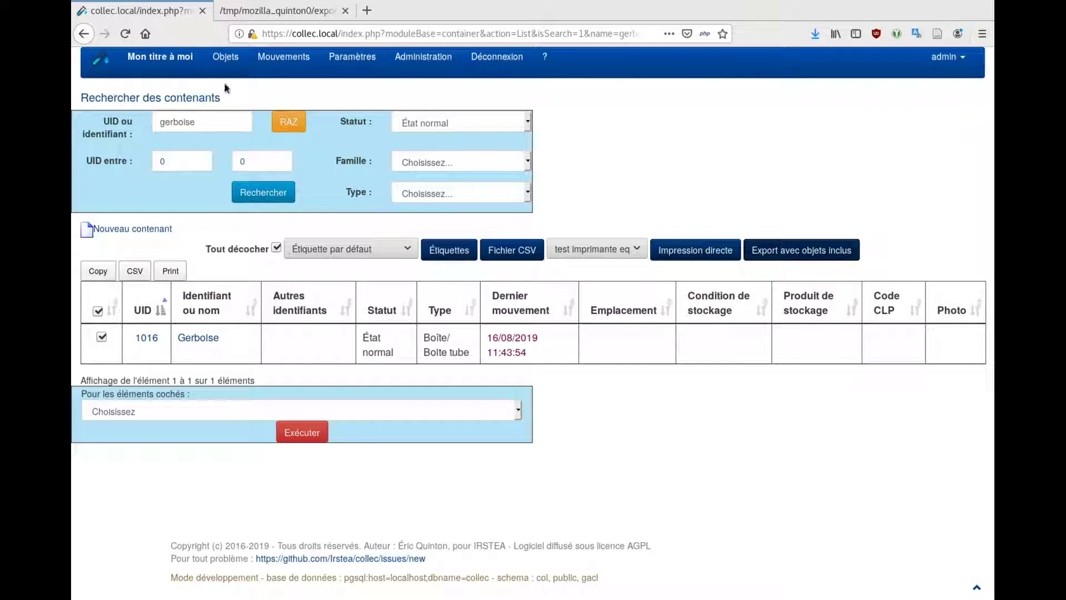
Verify export-2019-08-16-114931.json and map collection 'test' to 'test importation', keeping Boite tube
mouse_move(225, 59)
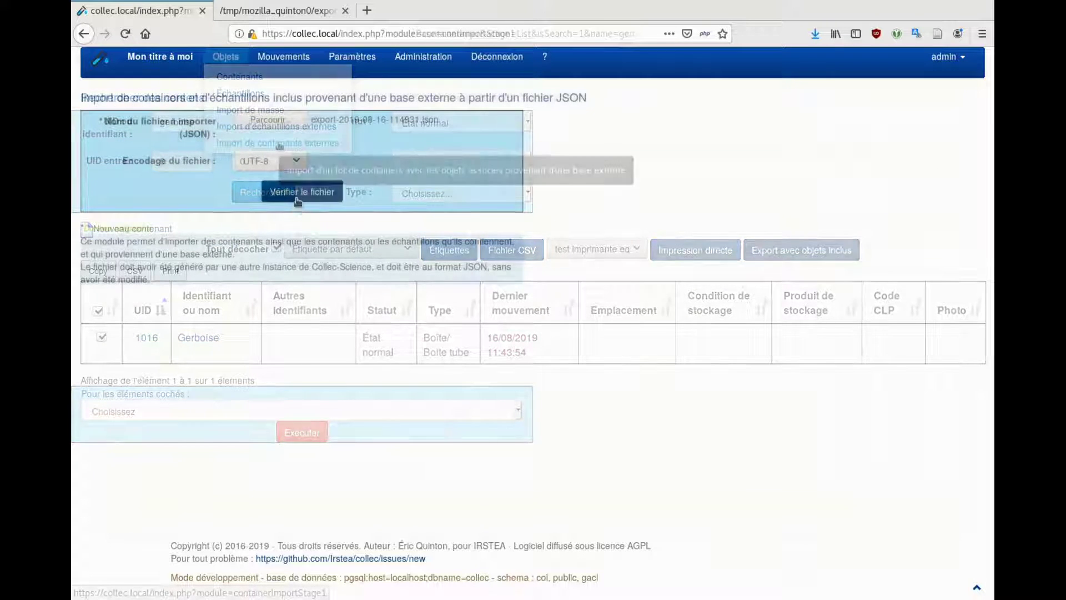
click(299, 198)
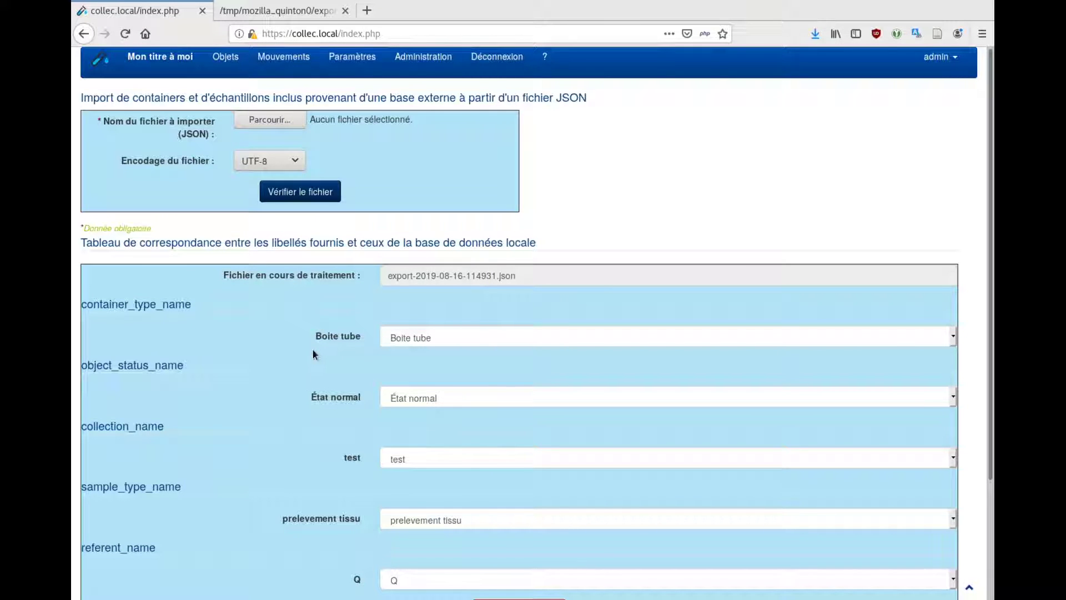
scroll(314, 353, down, 2)
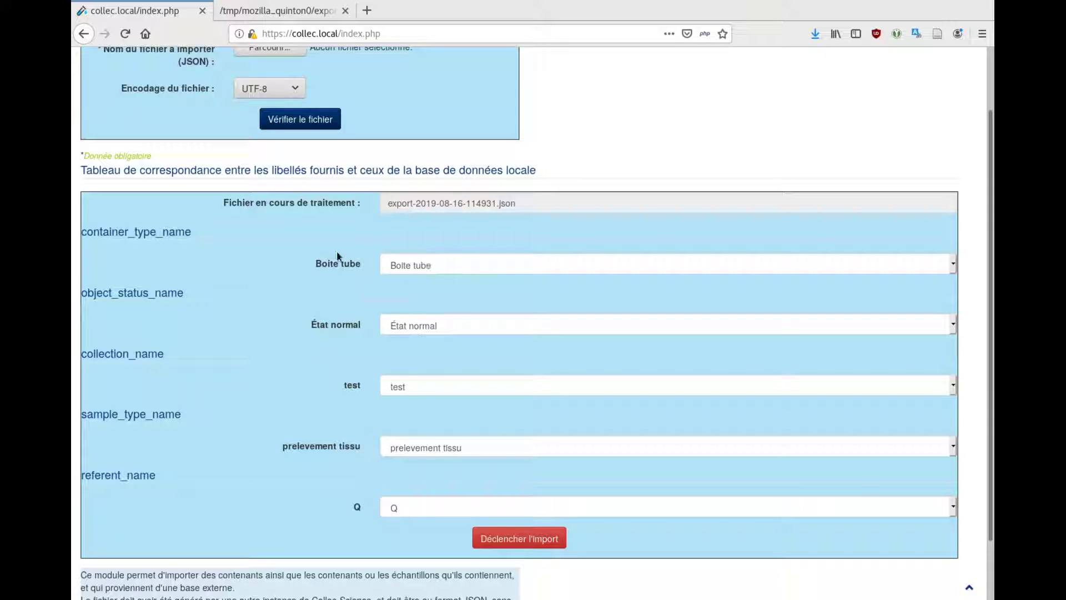
click(434, 264)
click(434, 265)
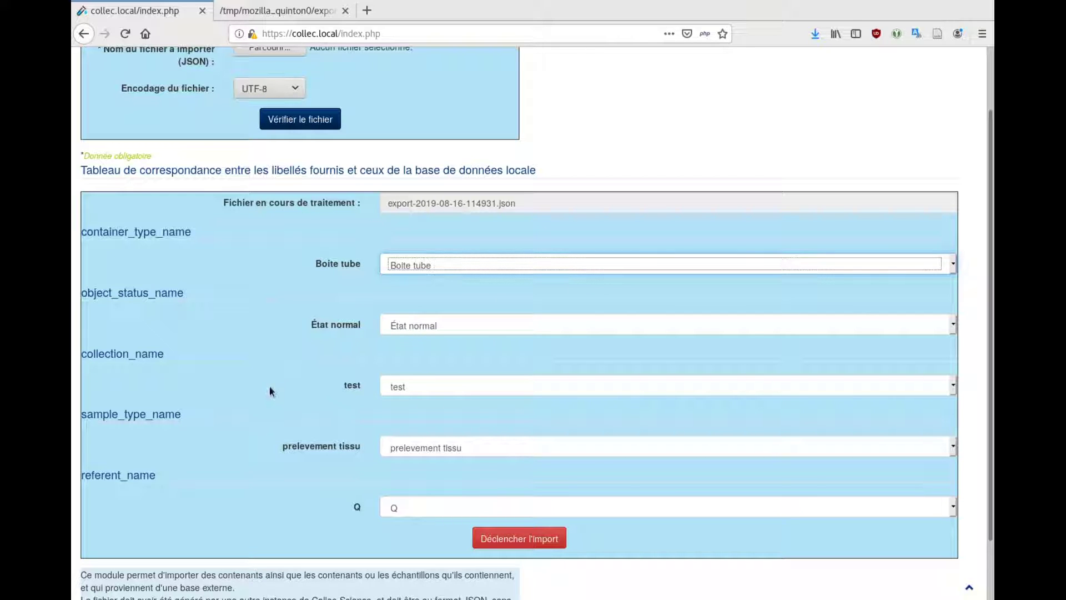
click(415, 391)
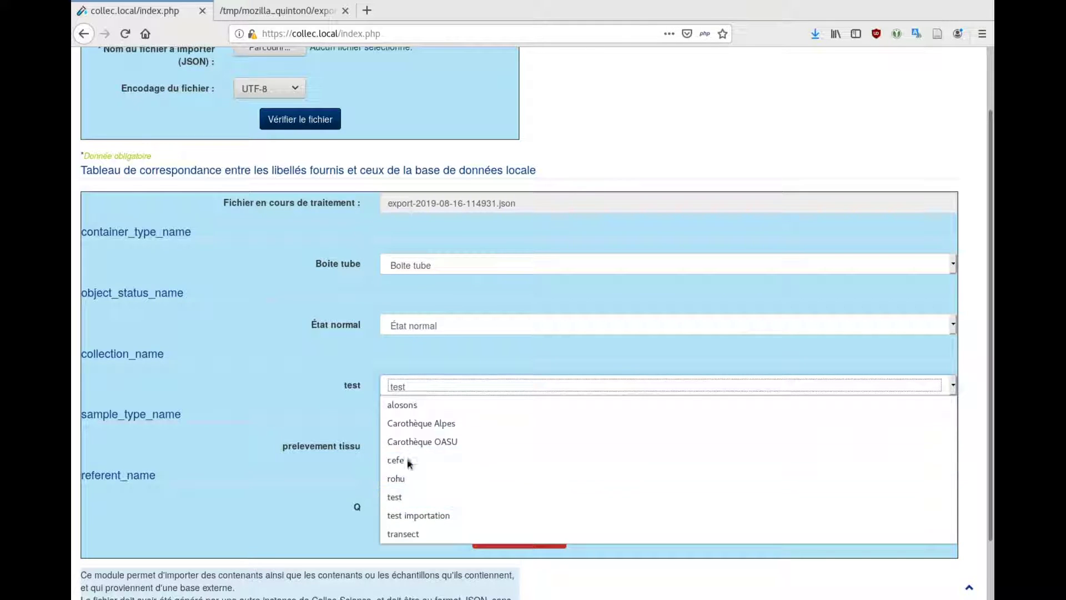
click(434, 516)
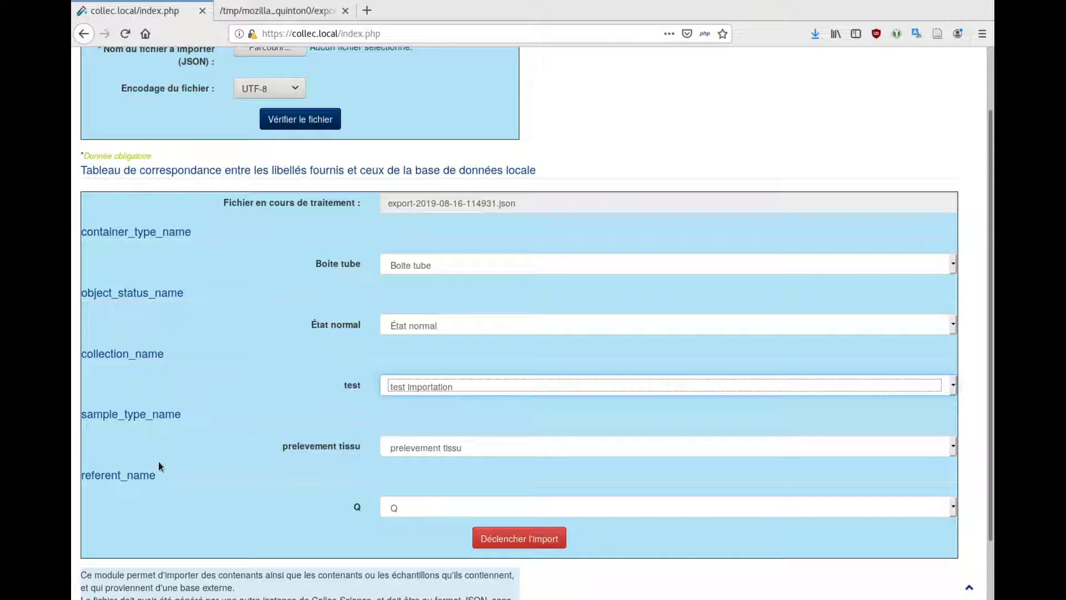
scroll(171, 452, down, 3)
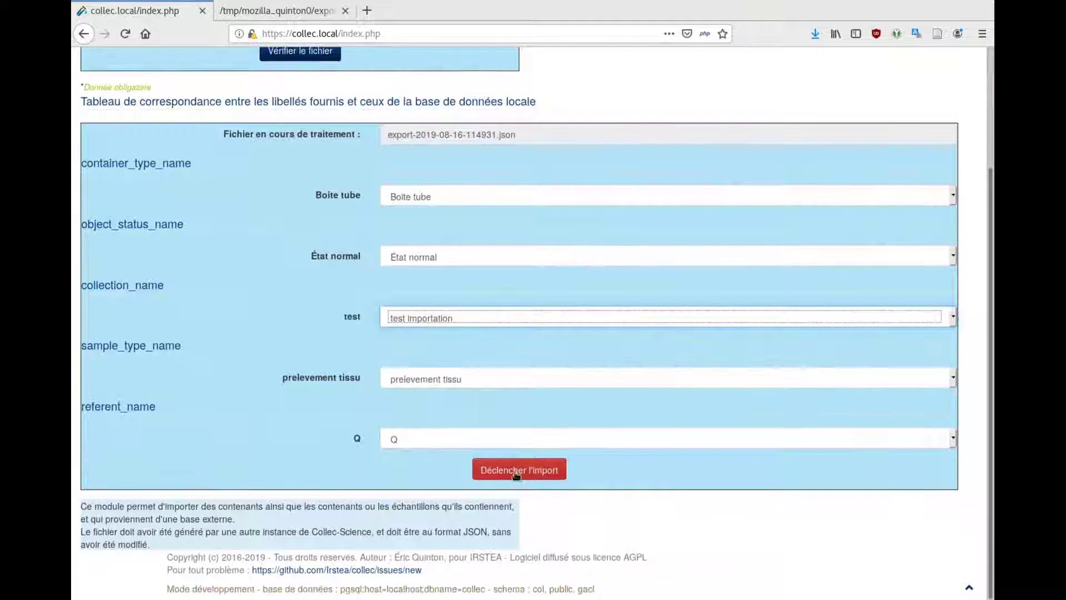
Import the mapped file as objects 1017–1021, then list containers showing Gerboise 1016 and 1017
click(516, 471)
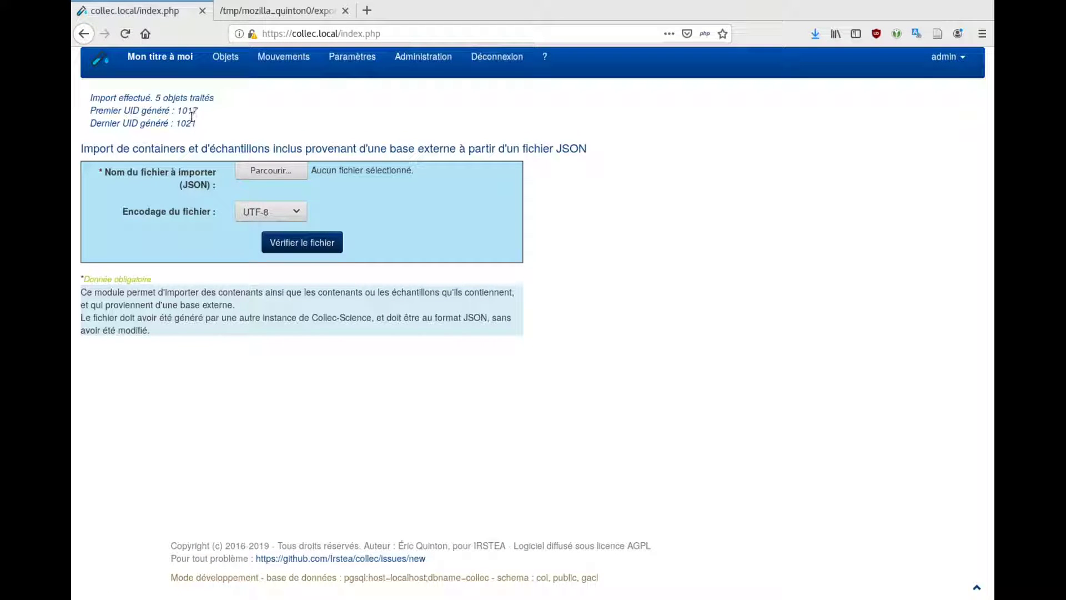
mouse_move(227, 59)
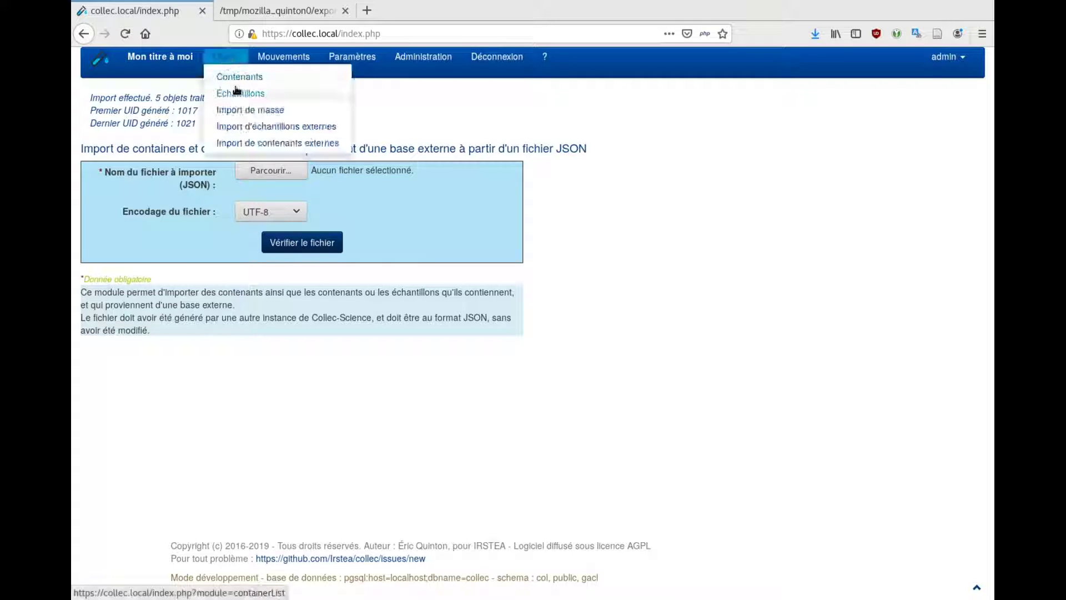
click(237, 79)
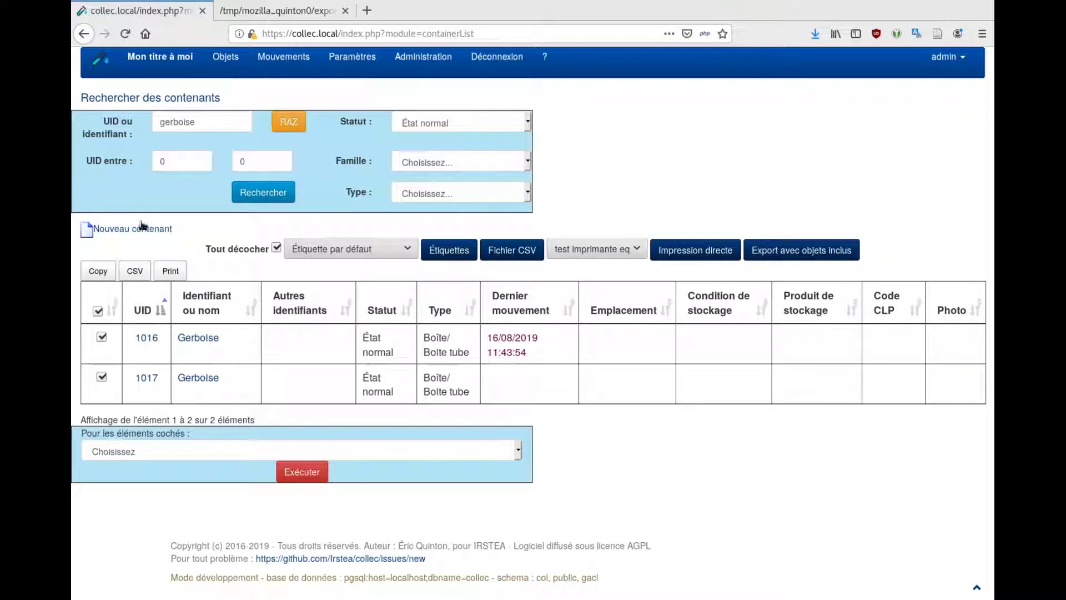
Open container 1017 Gerboise, view its object grid, then open sample 1020 G2-Cerveau's details
click(149, 378)
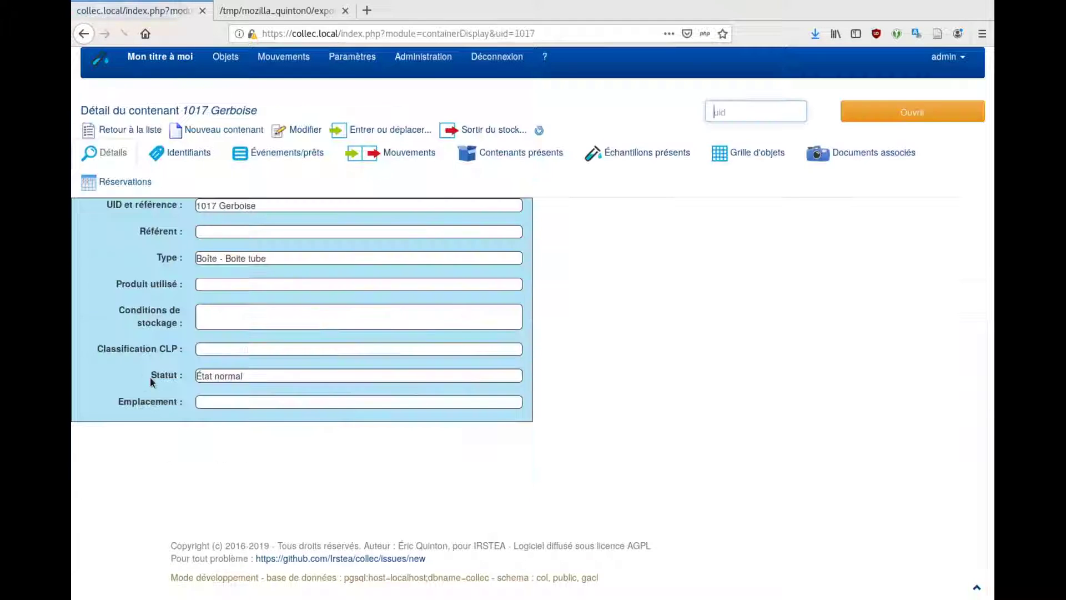
click(743, 161)
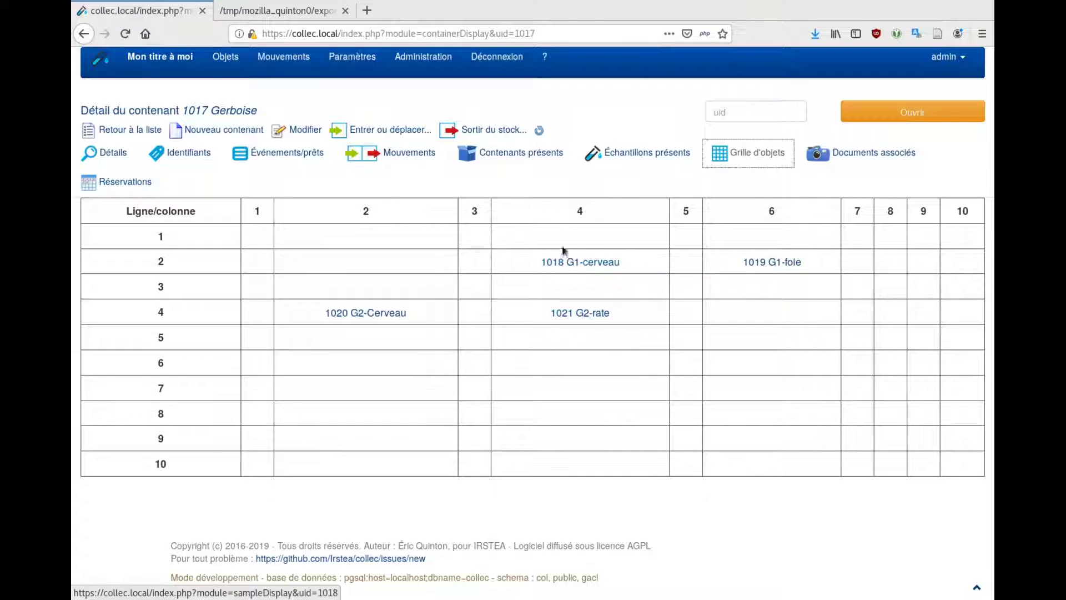
click(384, 312)
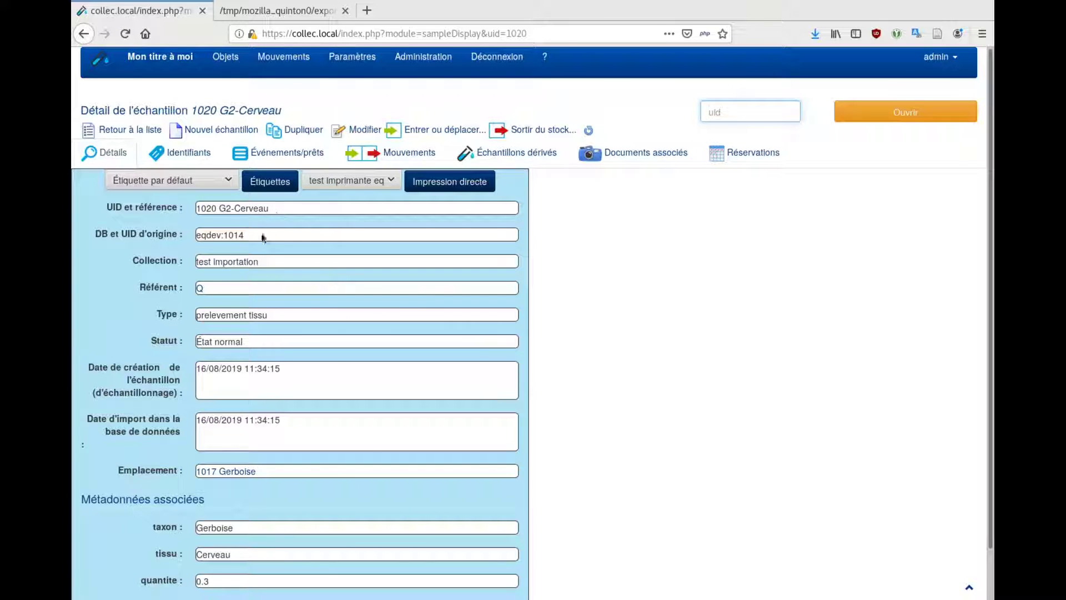
drag(200, 234, 245, 238)
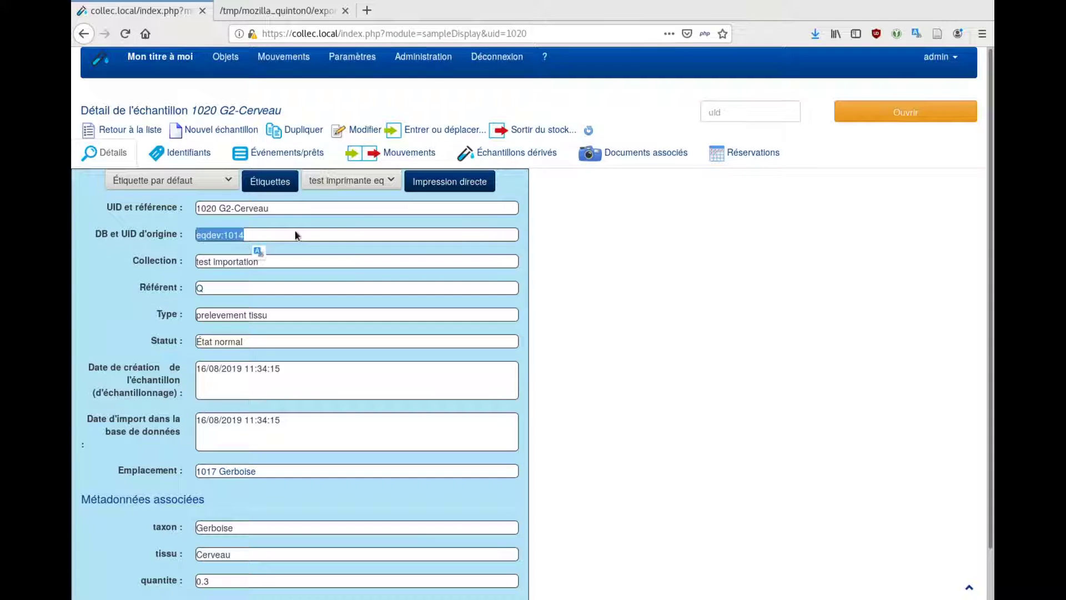
scroll(294, 235, down, 2)
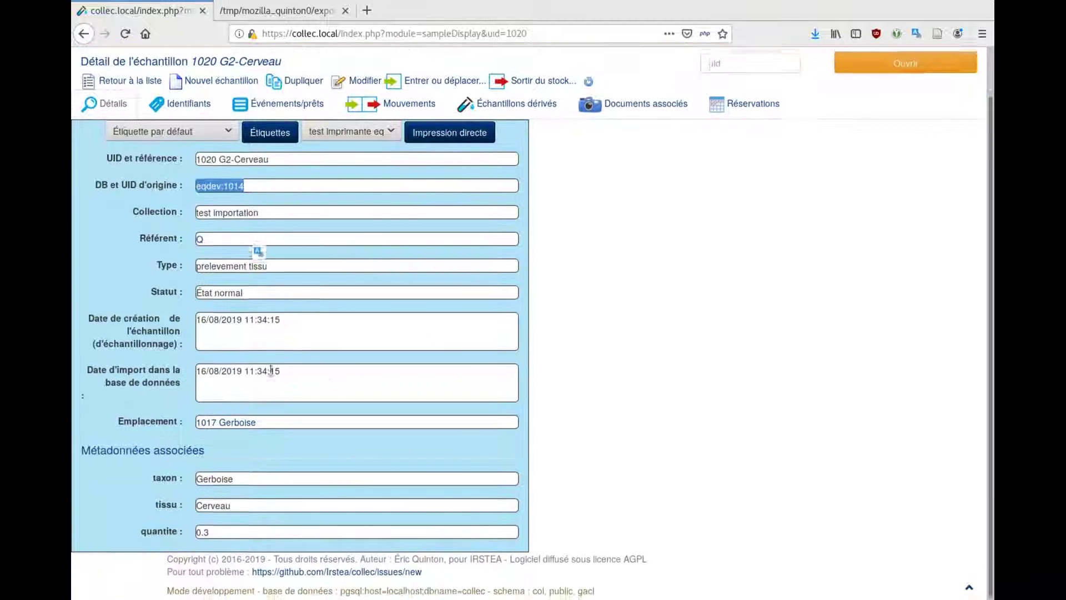
click(398, 344)
scroll(404, 325, up, 2)
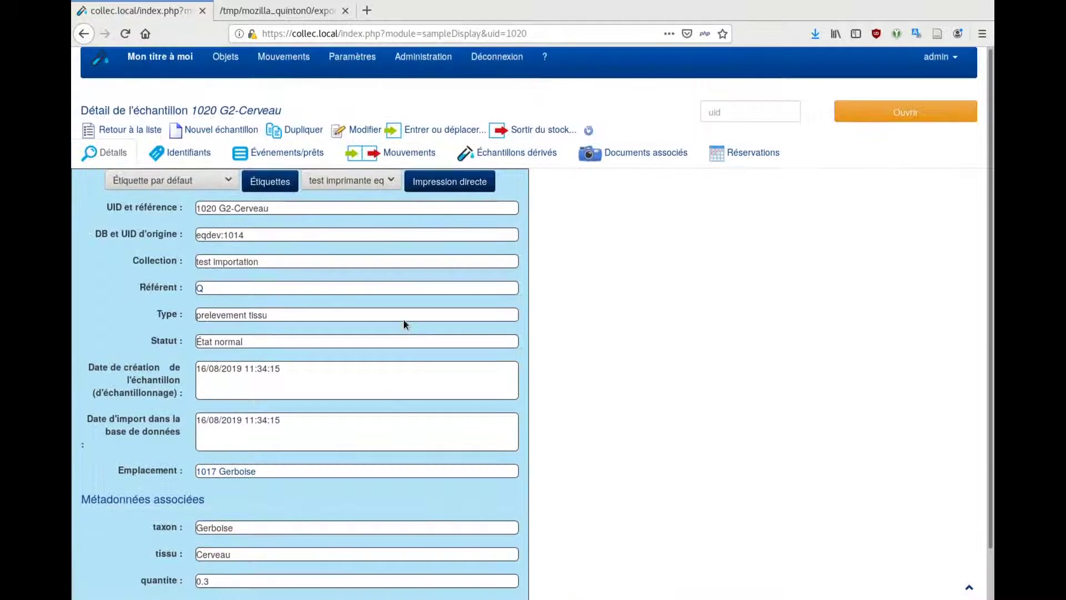
click(271, 156)
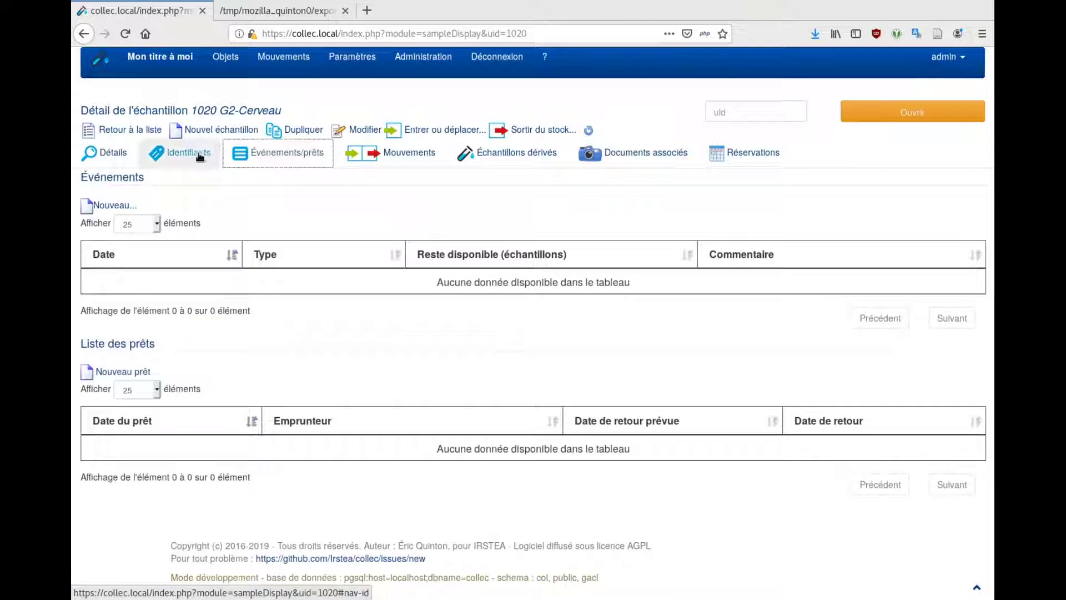
click(117, 157)
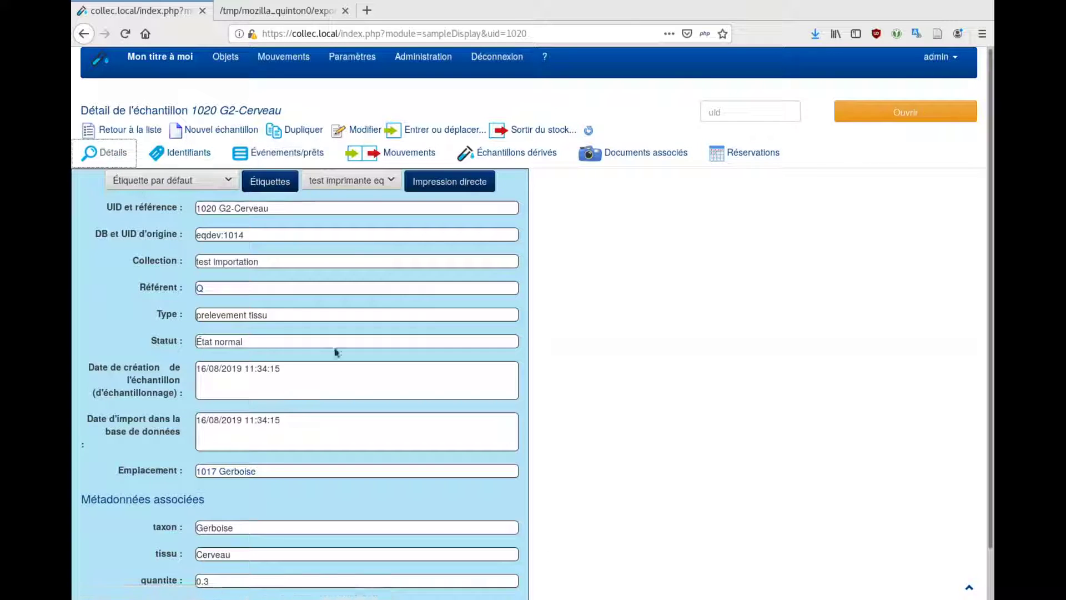
scroll(375, 389, down, 2)
scroll(375, 389, up, 2)
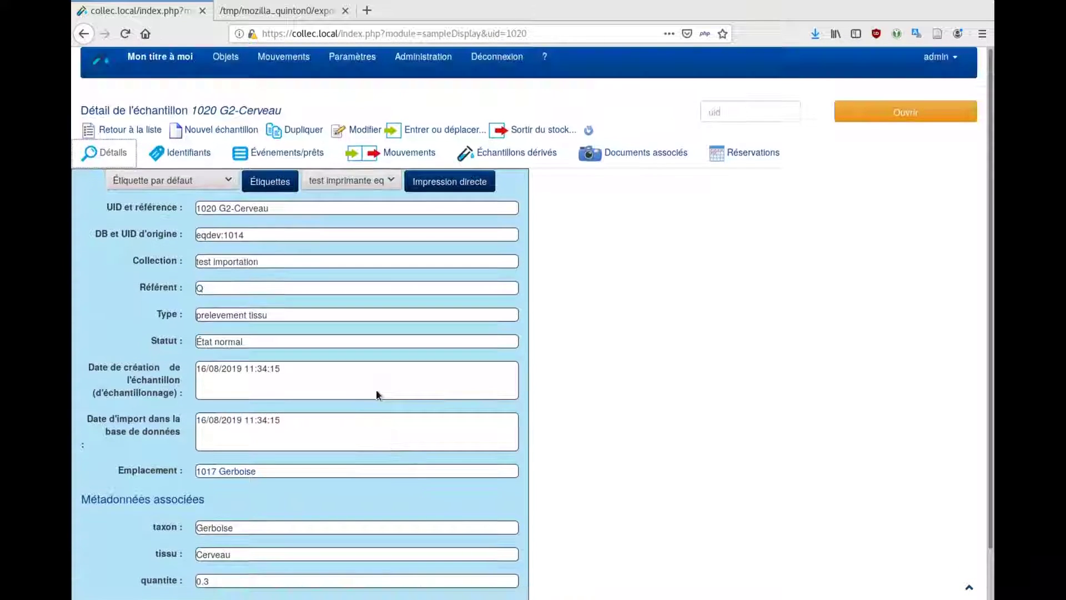